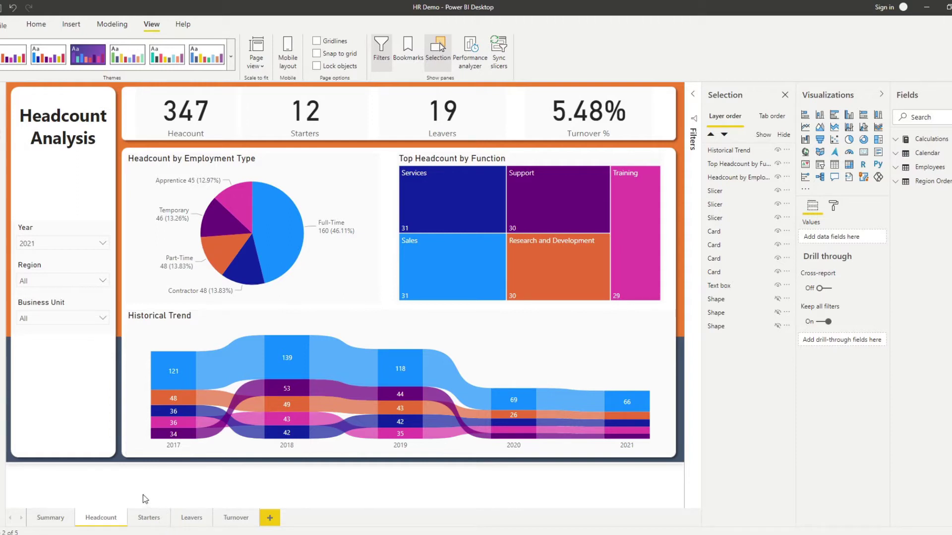
Visit the Executive Summary page, then return to the Headcount Analysis page
click(52, 518)
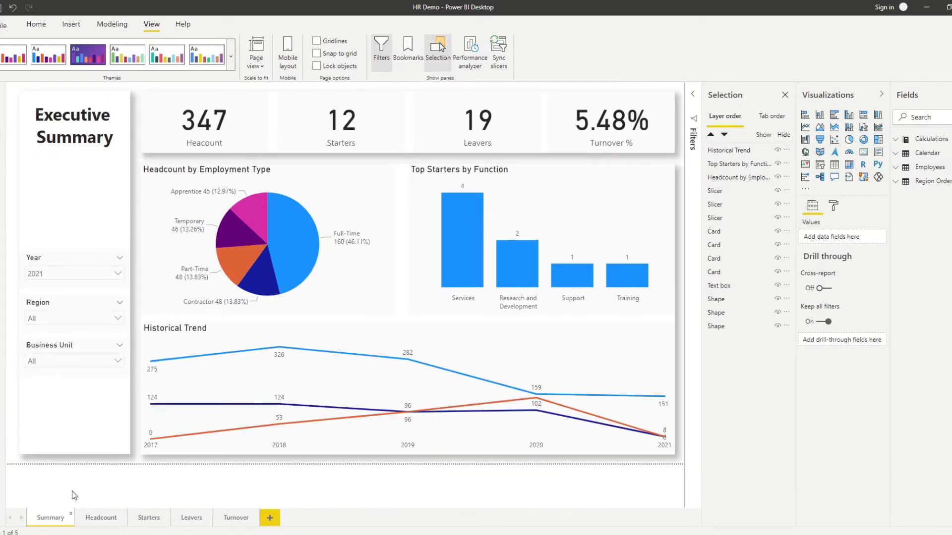
click(101, 518)
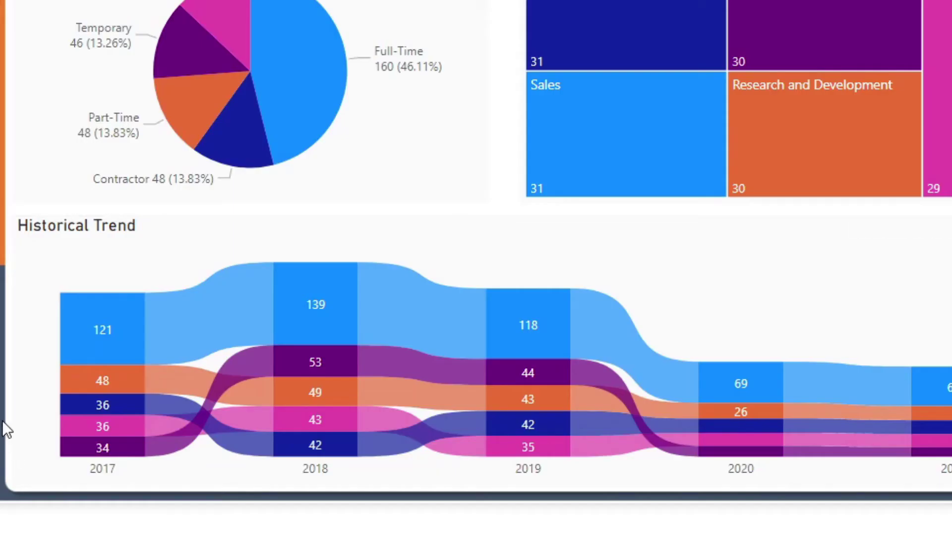
mouse_move(44, 390)
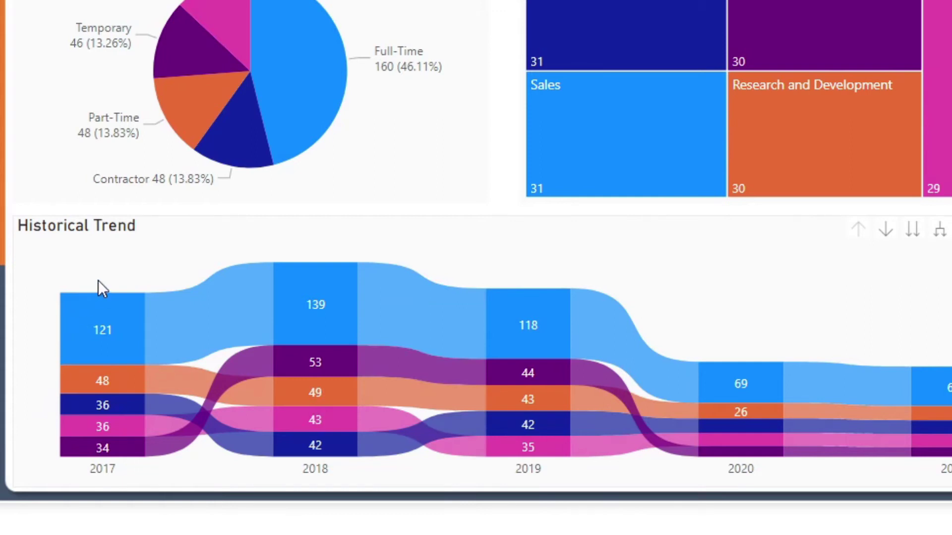
mouse_move(99, 320)
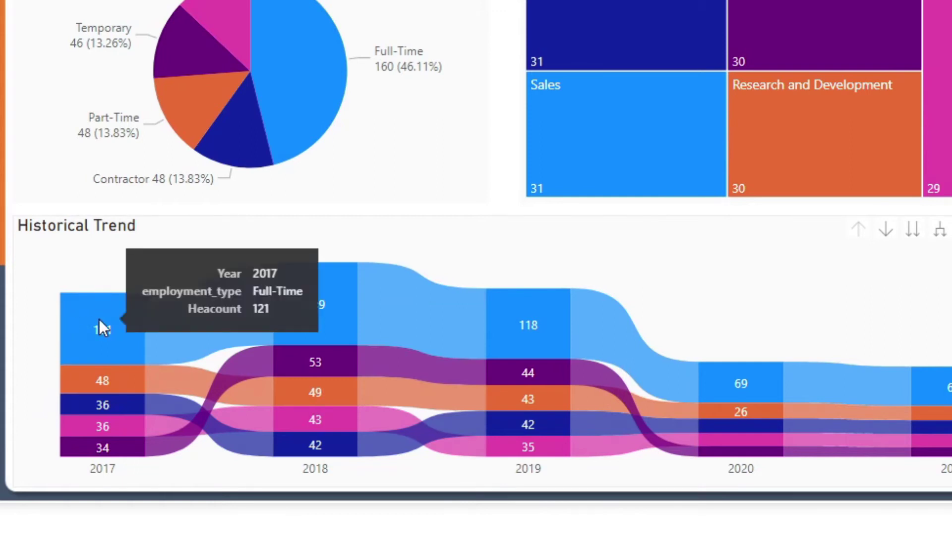
mouse_move(320, 325)
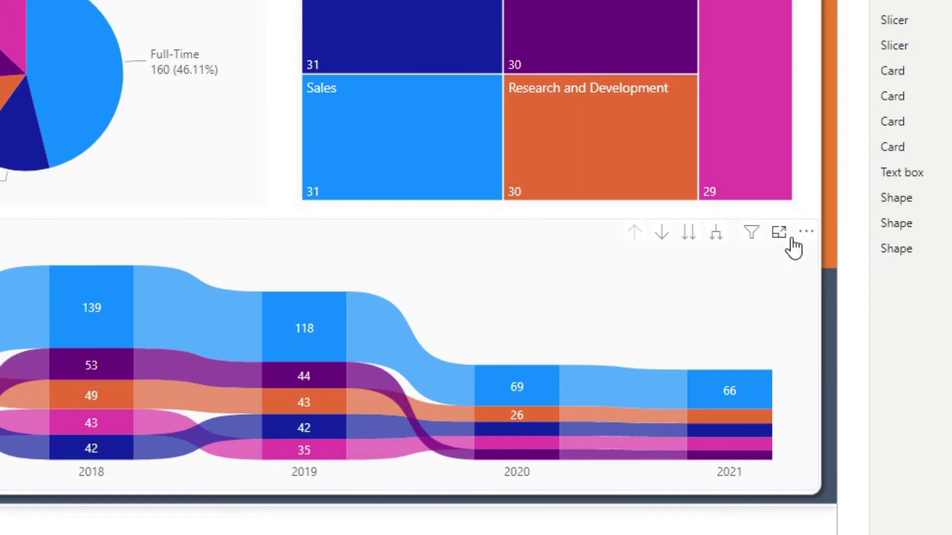
Show the Historical Trend chart's yearly headcount by employment type as a data table
click(806, 233)
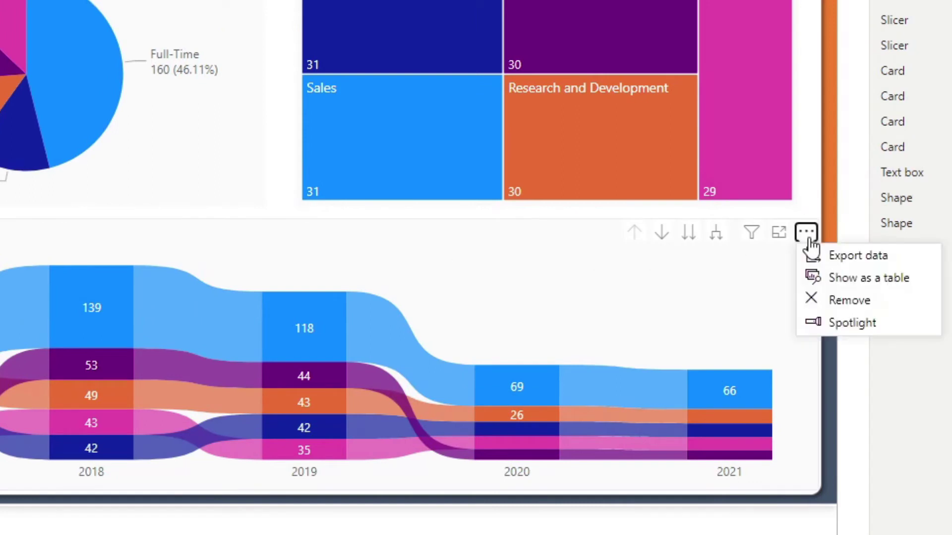
click(844, 278)
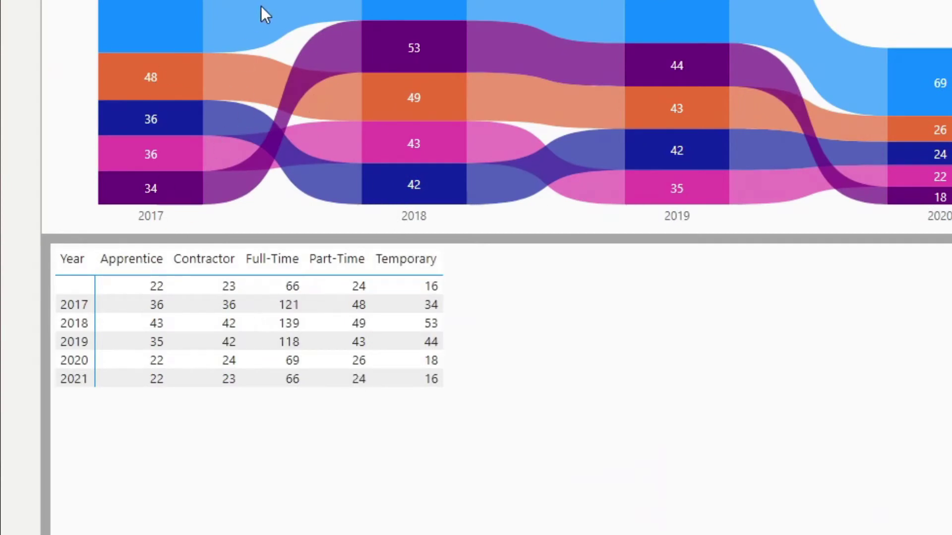
mouse_move(272, 17)
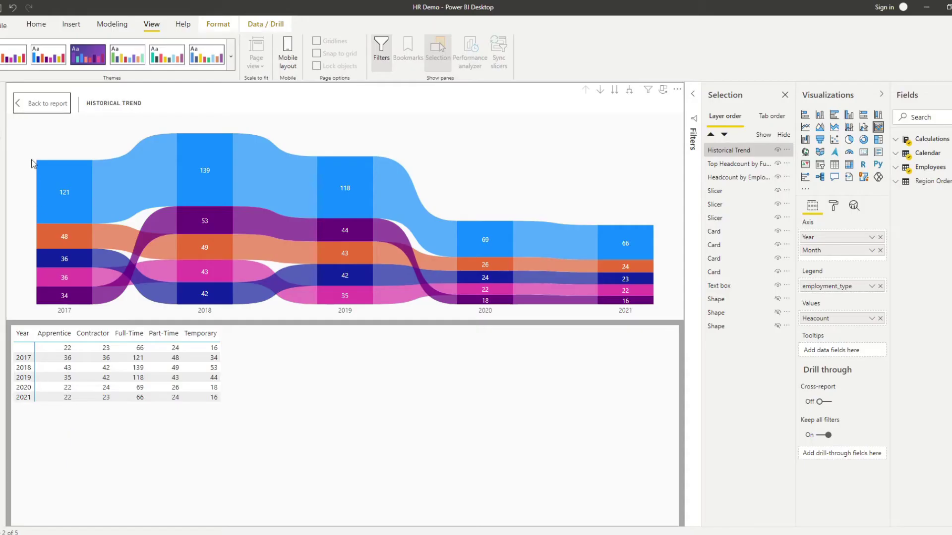
On a new Page 1, build a Year and Heacount table with Year set to Don't summarize
ctrl+click(53, 104)
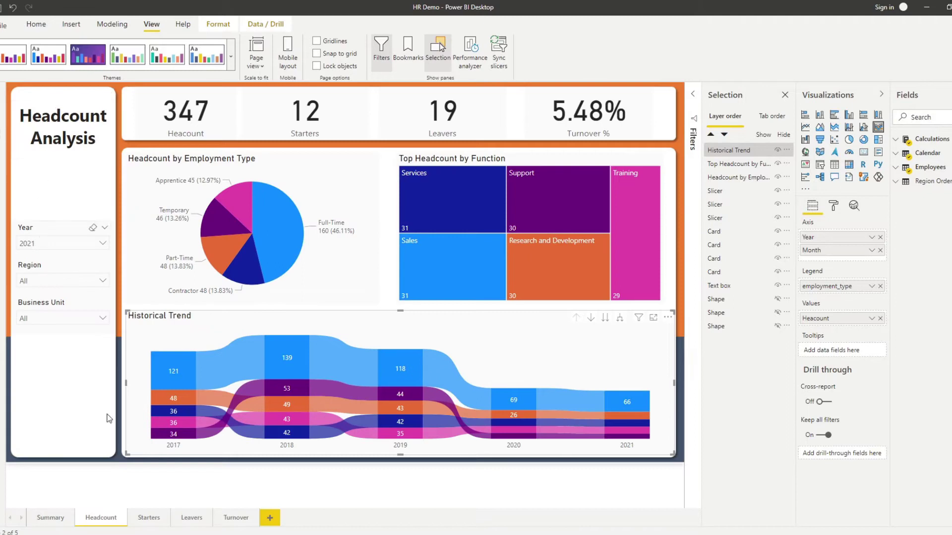
click(270, 518)
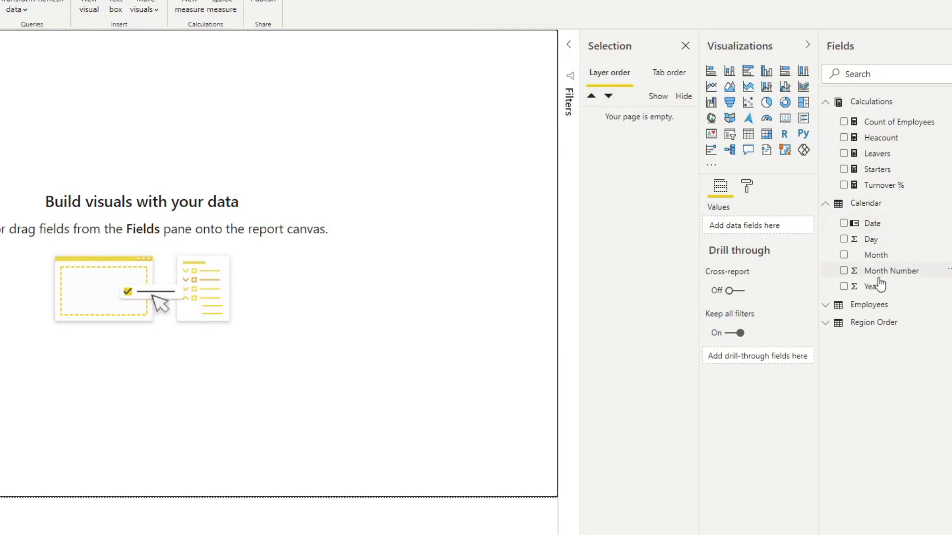
drag(875, 283, 492, 168)
drag(851, 142, 233, 179)
click(748, 139)
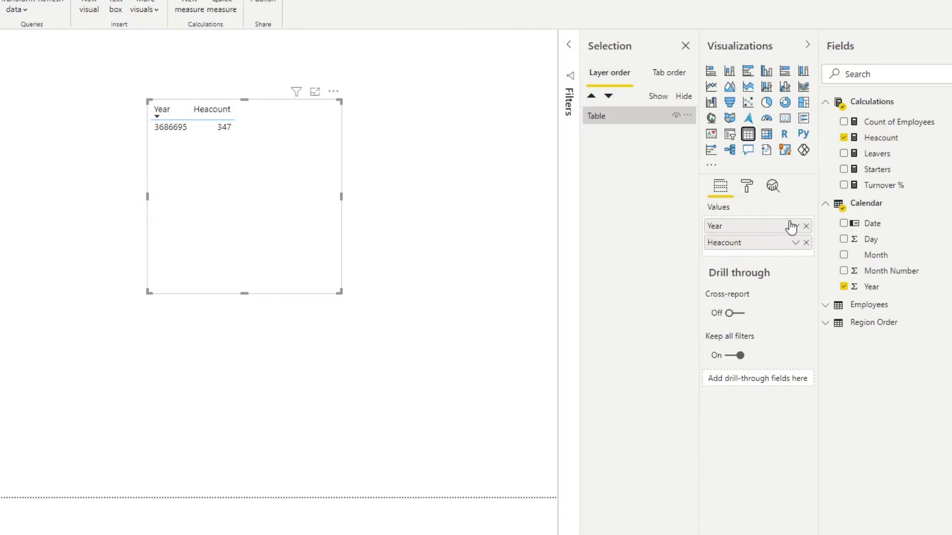
click(793, 226)
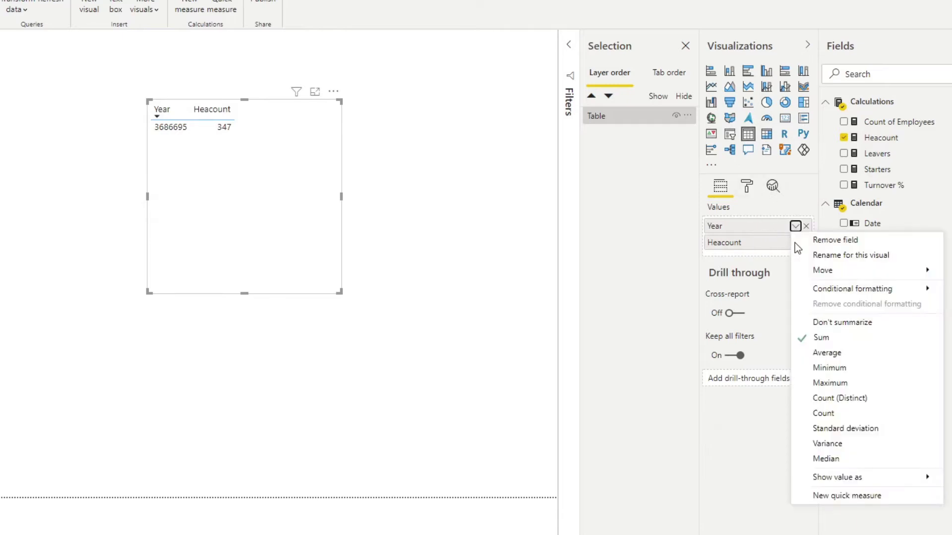
click(840, 322)
drag(265, 193, 446, 262)
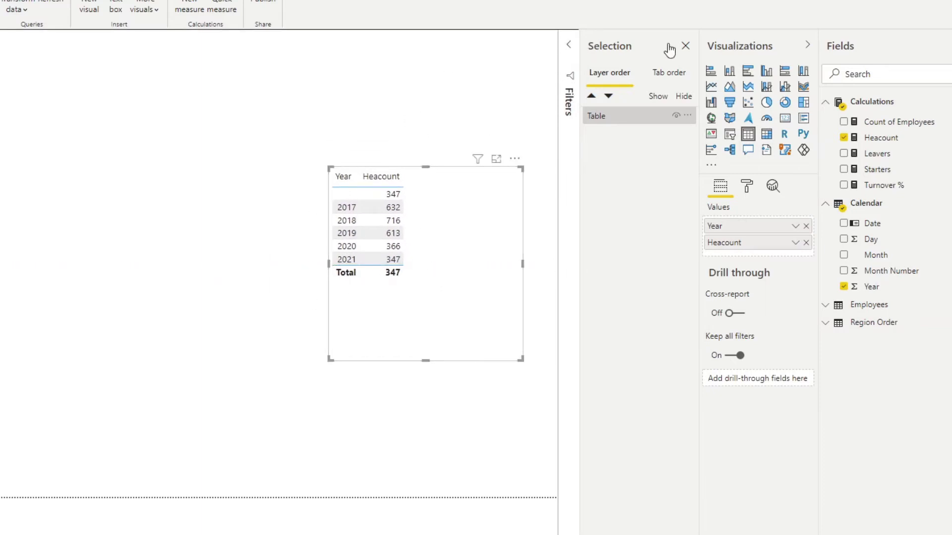
Filter the table's Year field to exclude (Blank) values
click(685, 45)
click(691, 46)
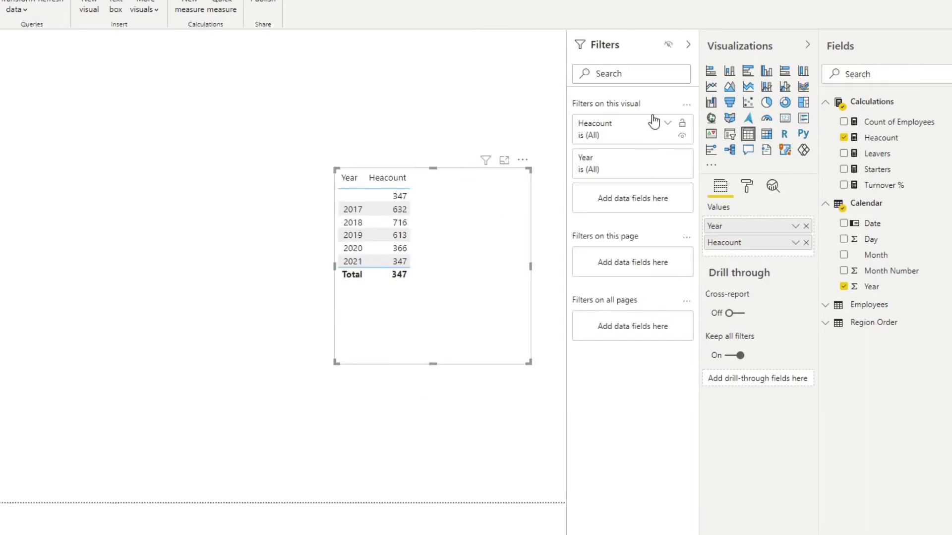
click(667, 158)
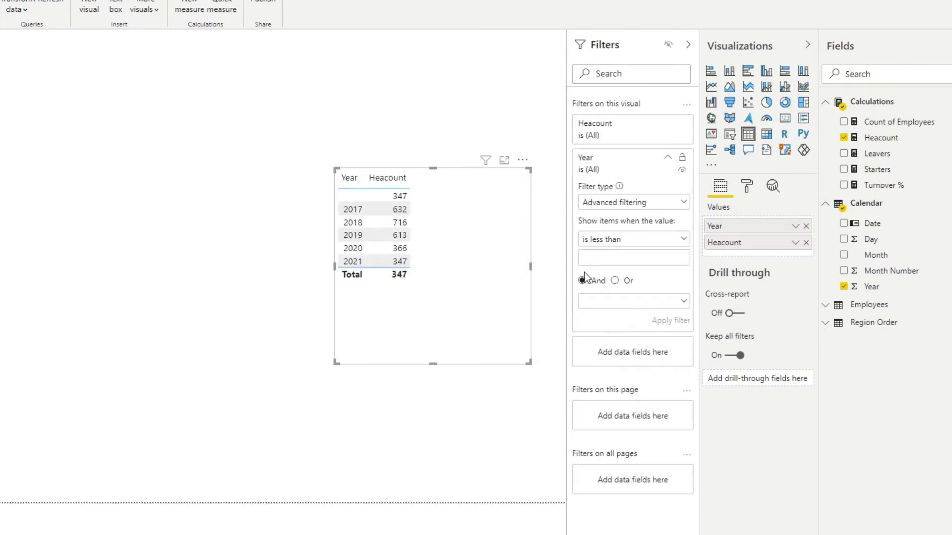
click(630, 208)
click(613, 237)
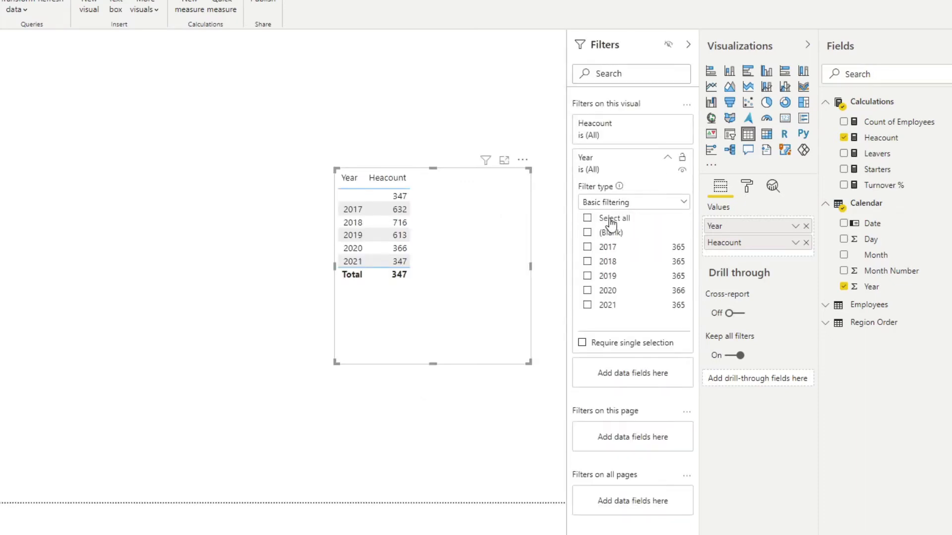
click(610, 220)
click(611, 233)
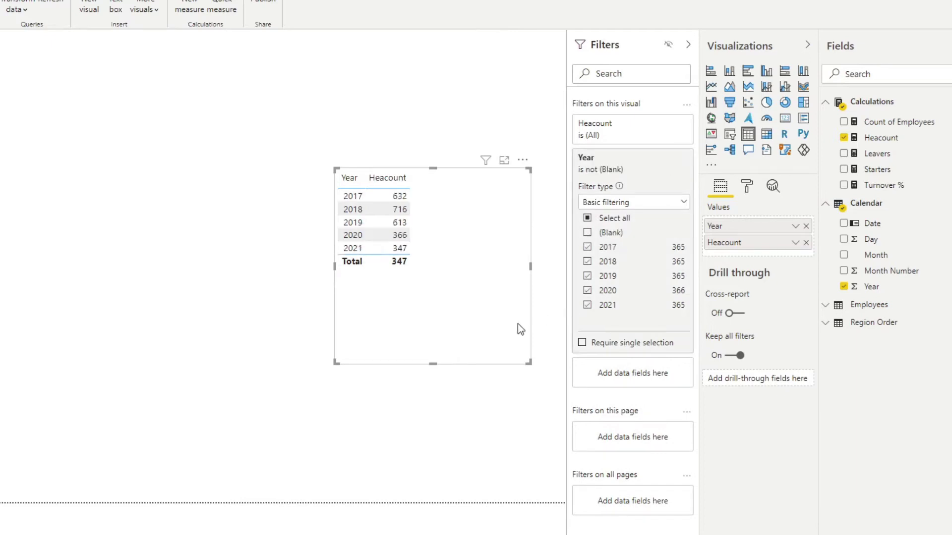
Turn off the table's Totals row
click(748, 188)
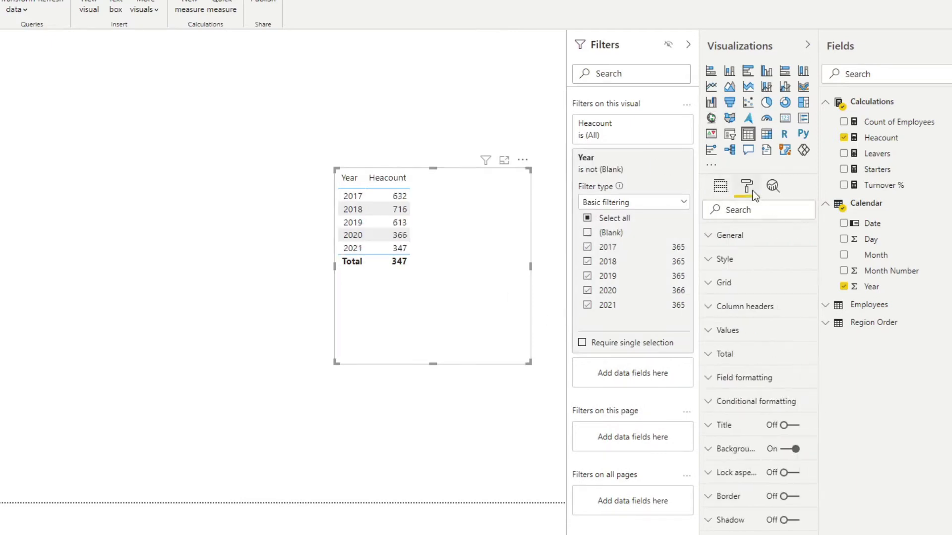
click(740, 362)
click(741, 396)
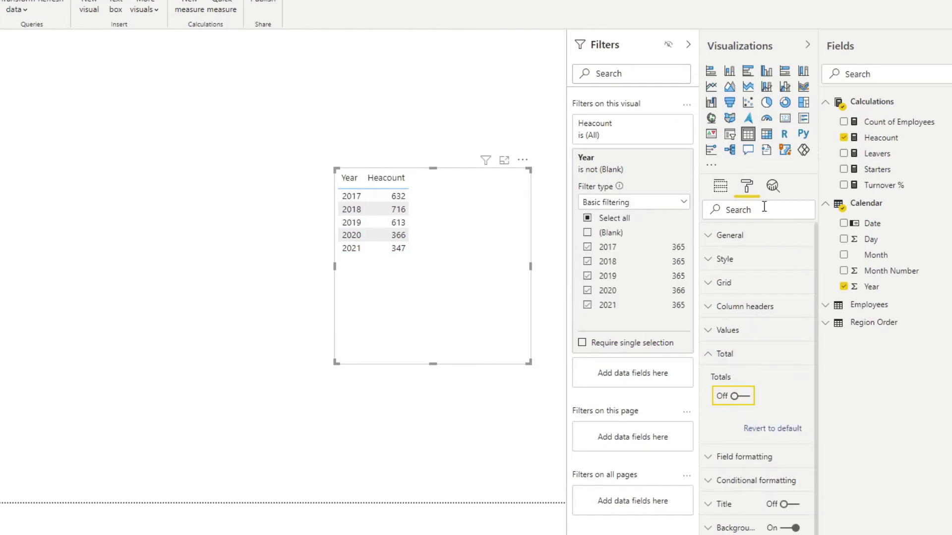
click(720, 186)
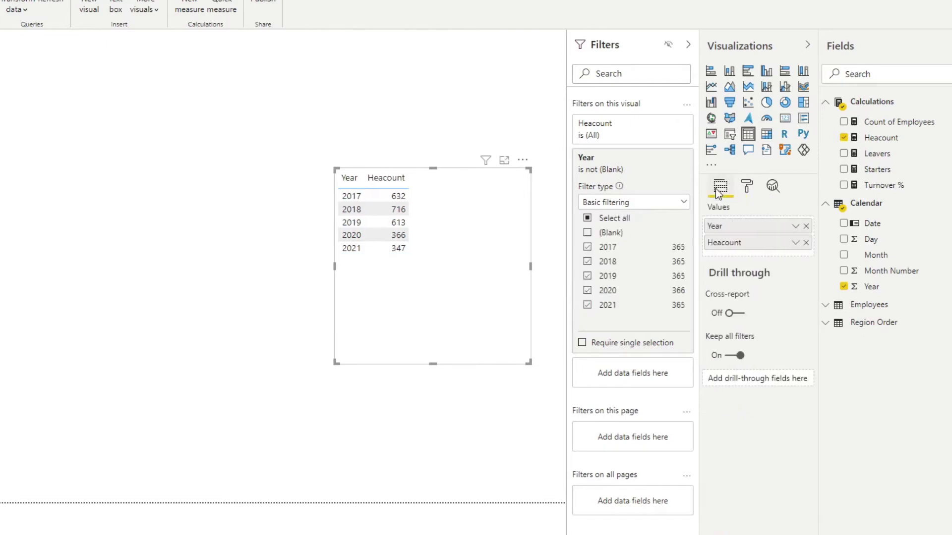
right_click(887, 103)
Start a new PREVIOUS PERIOD measure in Calculations as CALCULATE([Heacount], ...)
click(880, 120)
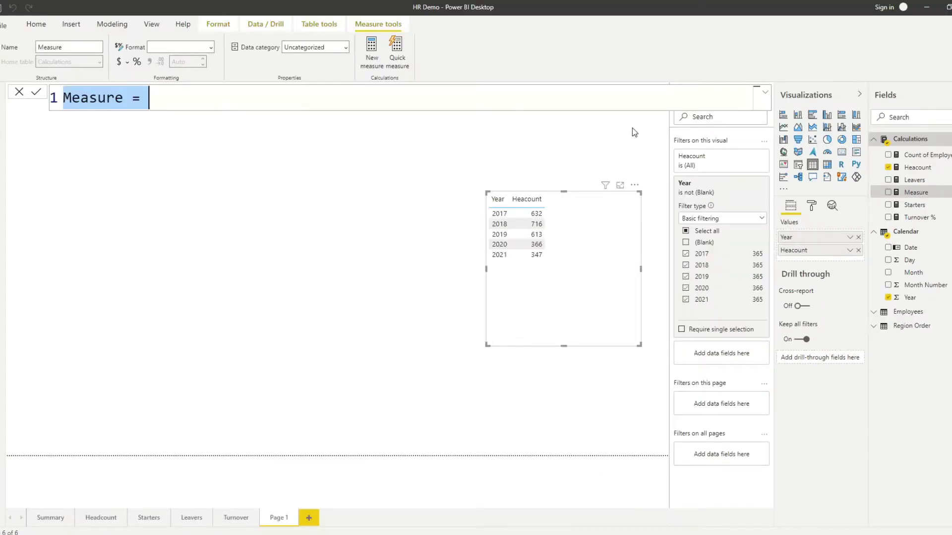
text(PRE)
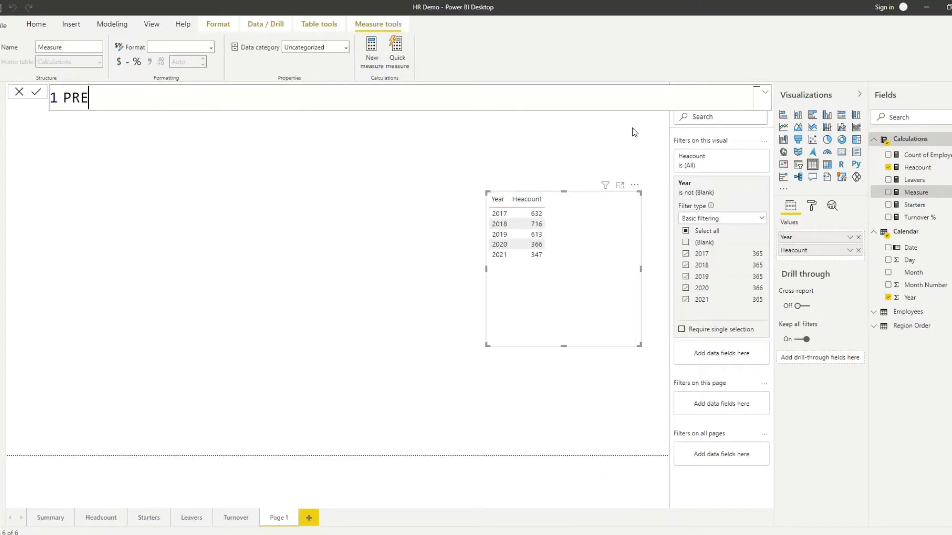
text(VIOUS PERIOD =)
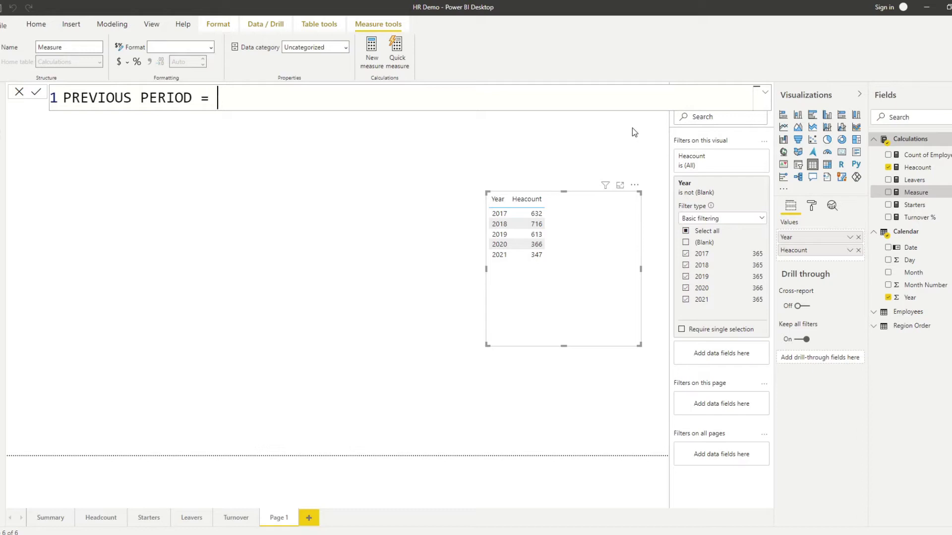
text(PREVIOUS)
key(Down)
key(Down)
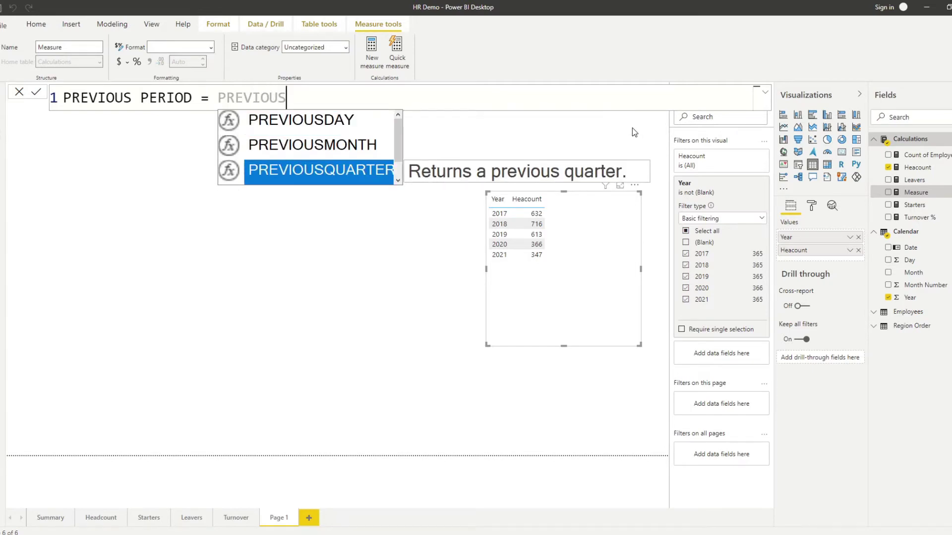
key(Down)
key(Tab)
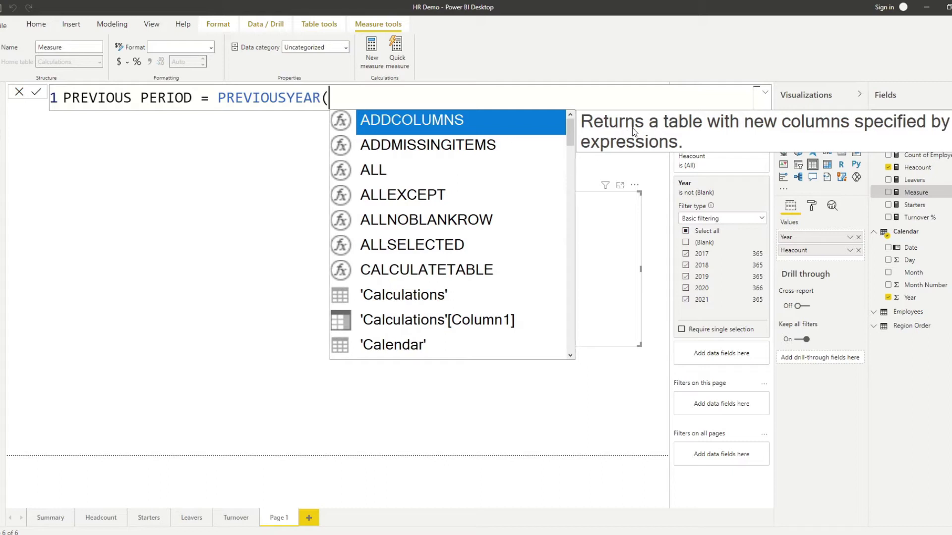
key(BackSpace)
key(BackSpace)
key(BackSpace)
key(BackSpace)
key(BackSpace)
key(BackSpace)
key(BackSpace)
key(BackSpace)
key(BackSpace)
key(BackSpace)
key(BackSpace)
key(BackSpace)
key(BackSpace)
text(C)
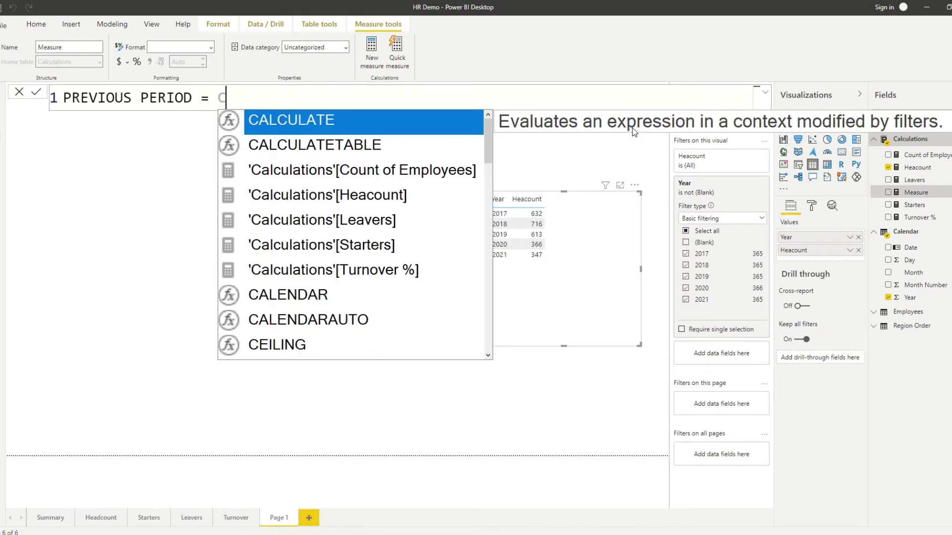
key(Tab)
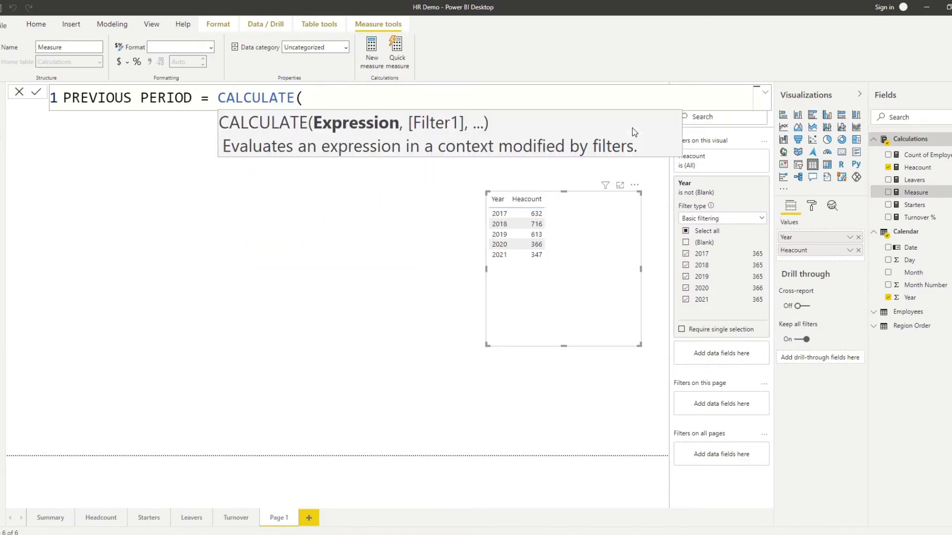
text())
key(Left)
key(Left)
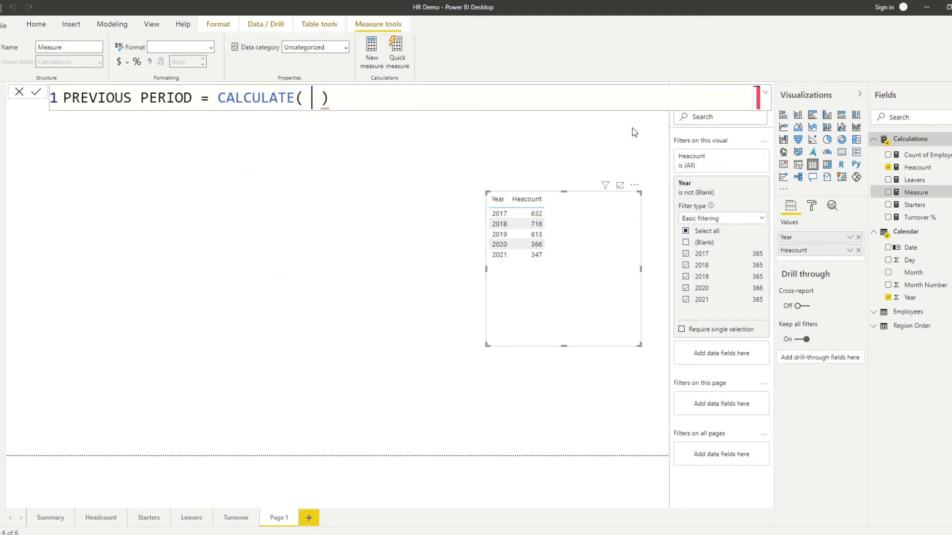
text(hea)
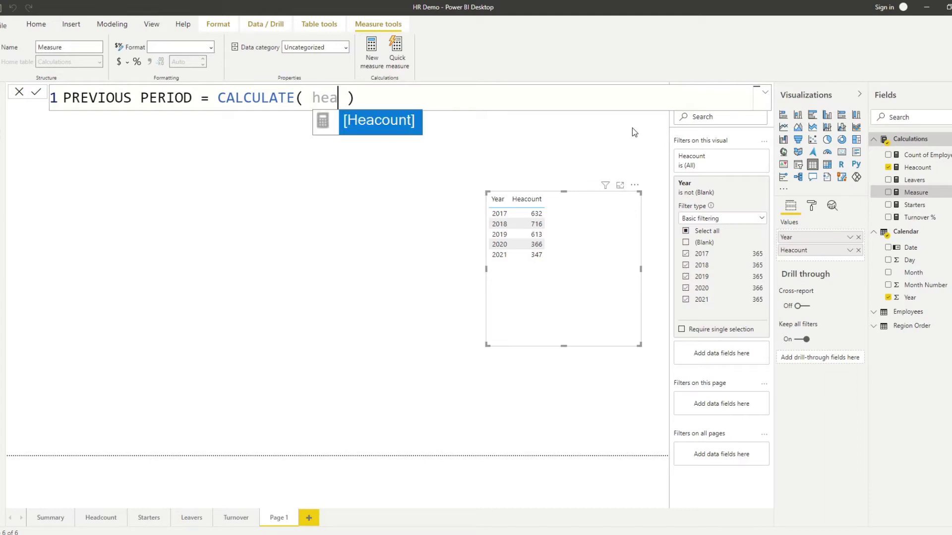
key(Tab)
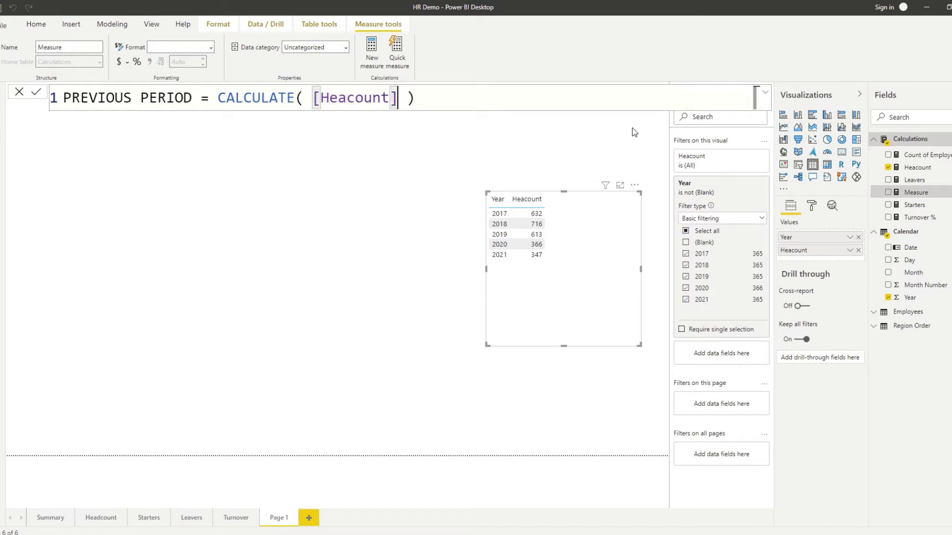
text(,)
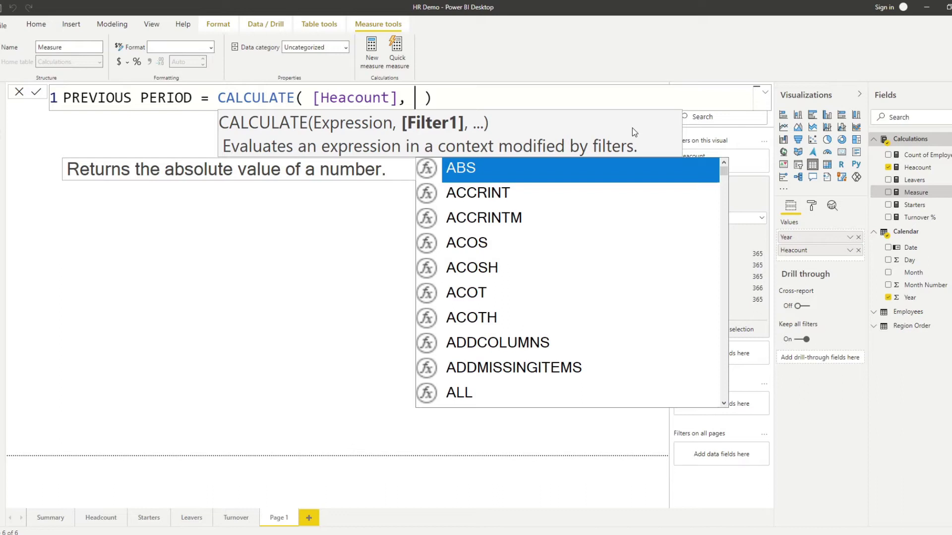
Complete the filter argument PREVIOUSYEAR('Calendar'[Date]) and commit the measure
text(PREVIOU)
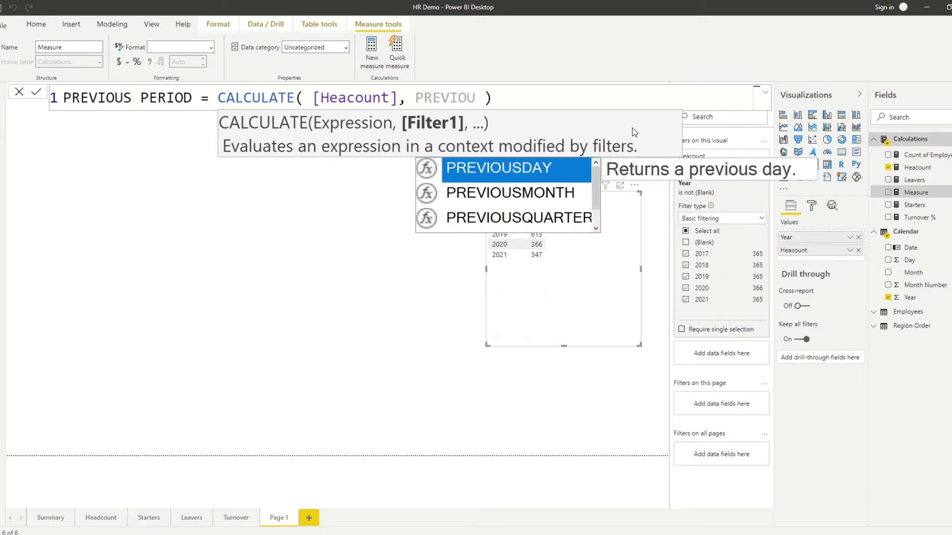
key(Down)
key(Down)
key(Down)
key(Up)
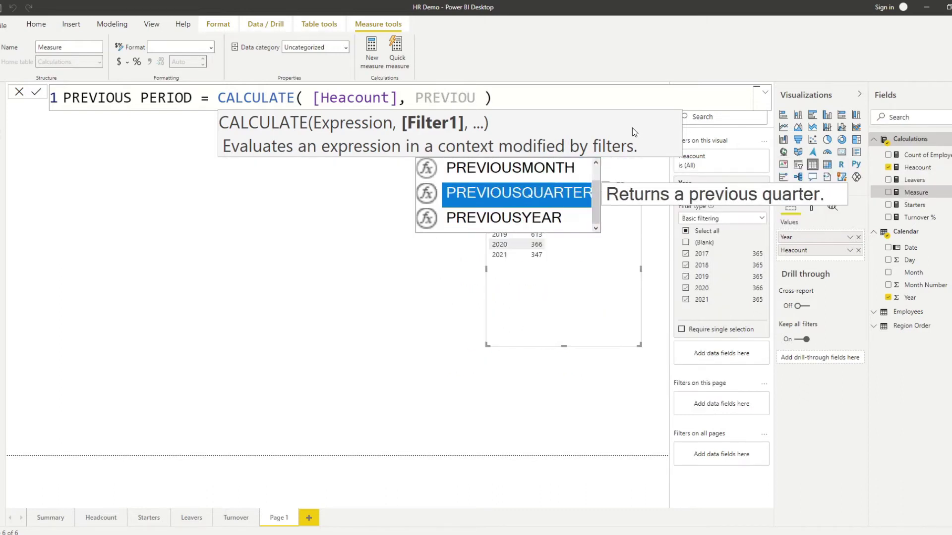
key(Down)
key(Tab)
text())
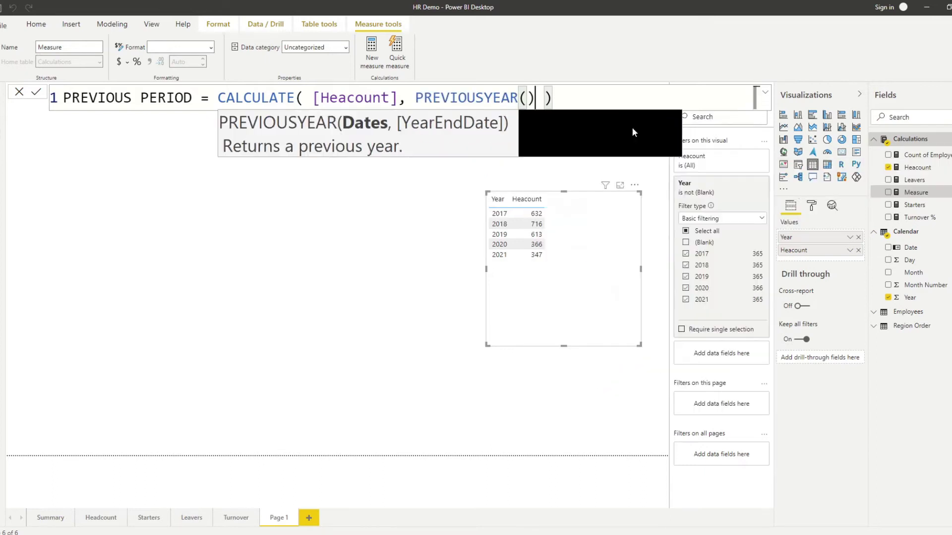
key(Left)
key(Left)
text(date)
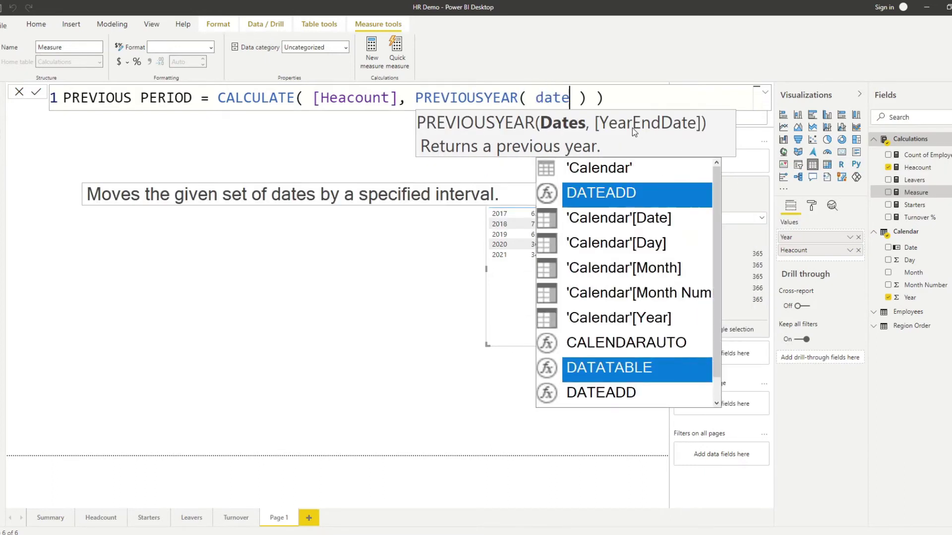
key(Down)
key(Tab)
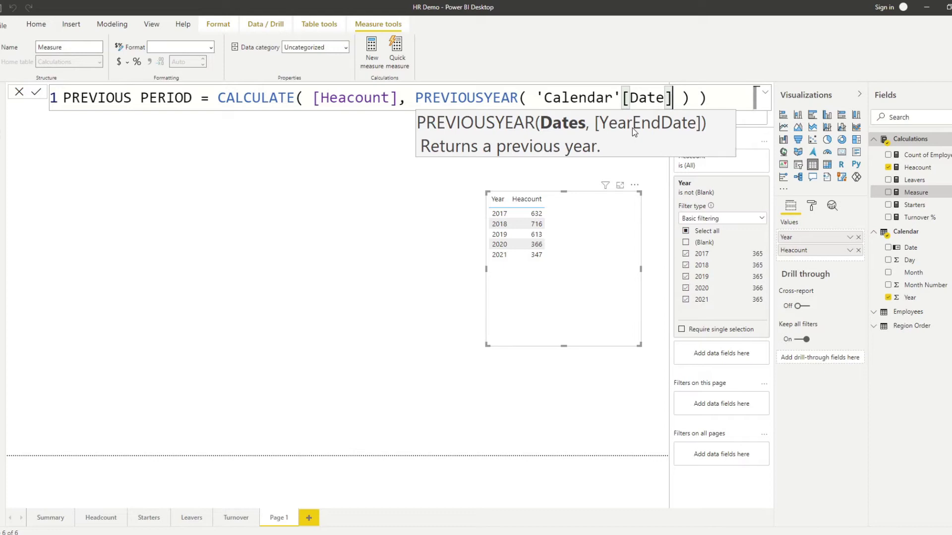
key(Return)
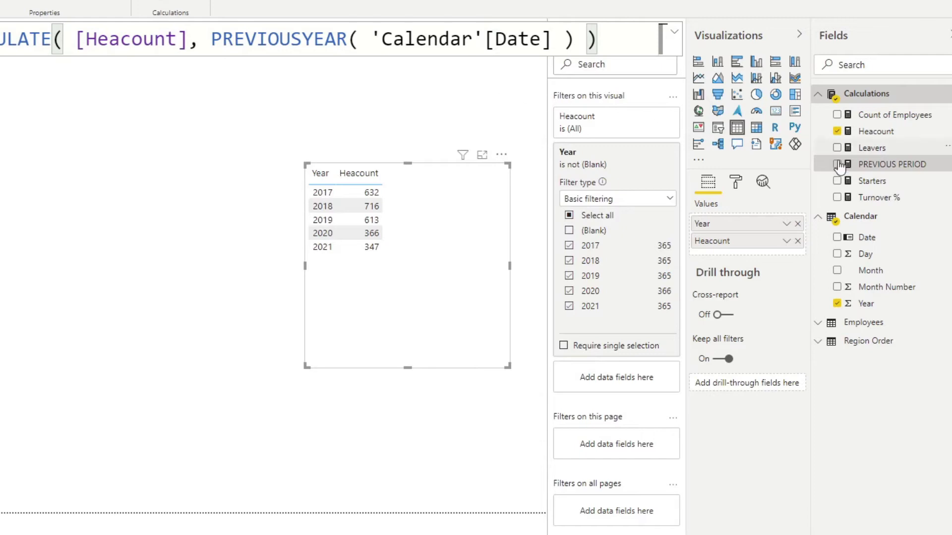
Add PREVIOUS PERIOD and Month as columns in the Page 1 table
drag(877, 168, 426, 320)
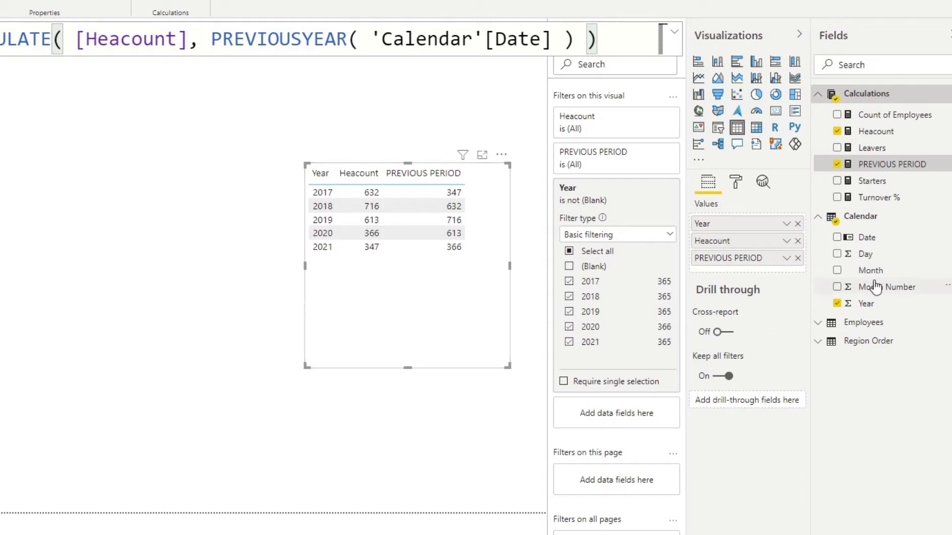
drag(880, 280, 737, 235)
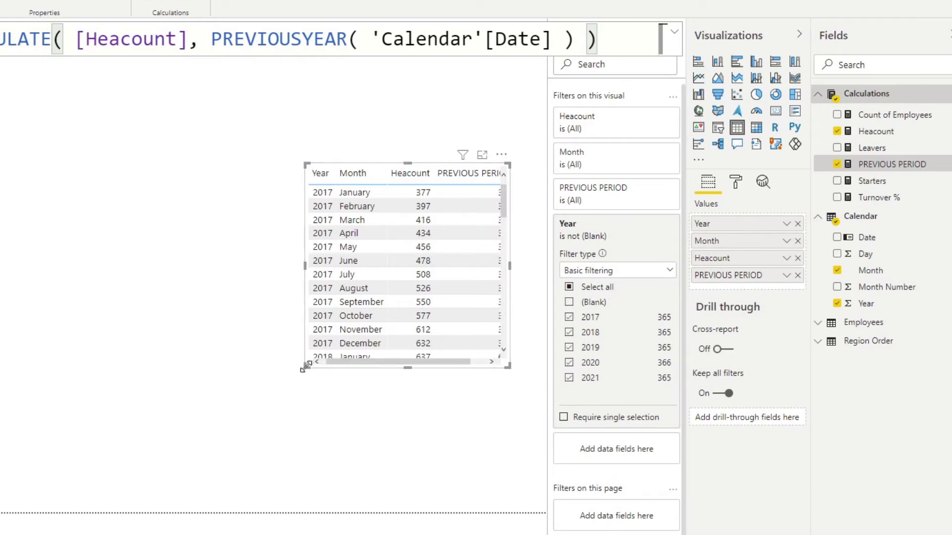
Enlarge the table, sort by PREVIOUS PERIOD, and scroll to check 366 repeats across 2021
drag(305, 367, 265, 371)
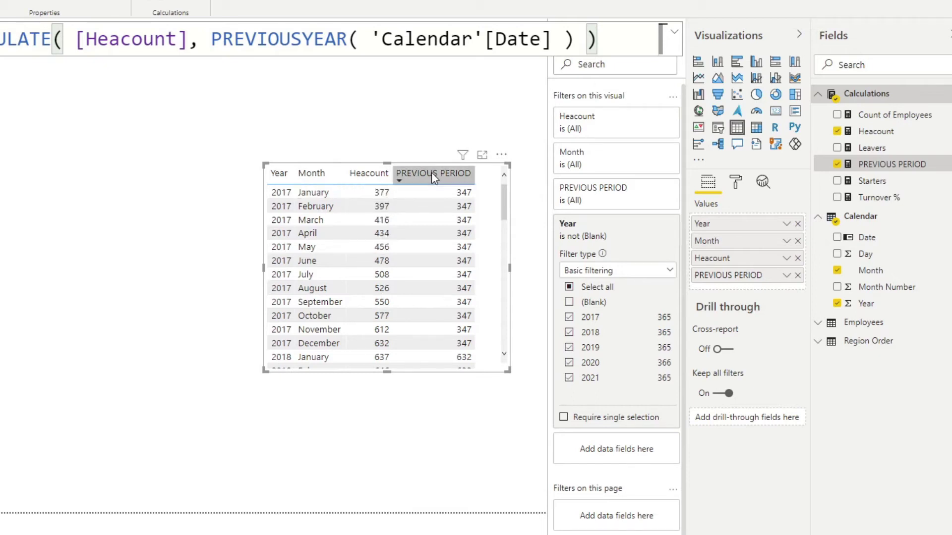
click(446, 176)
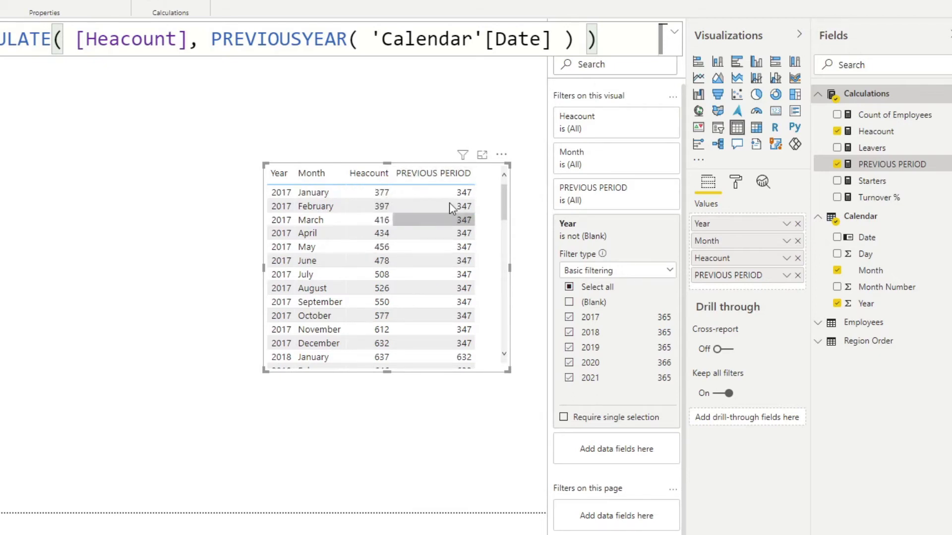
drag(504, 195, 501, 347)
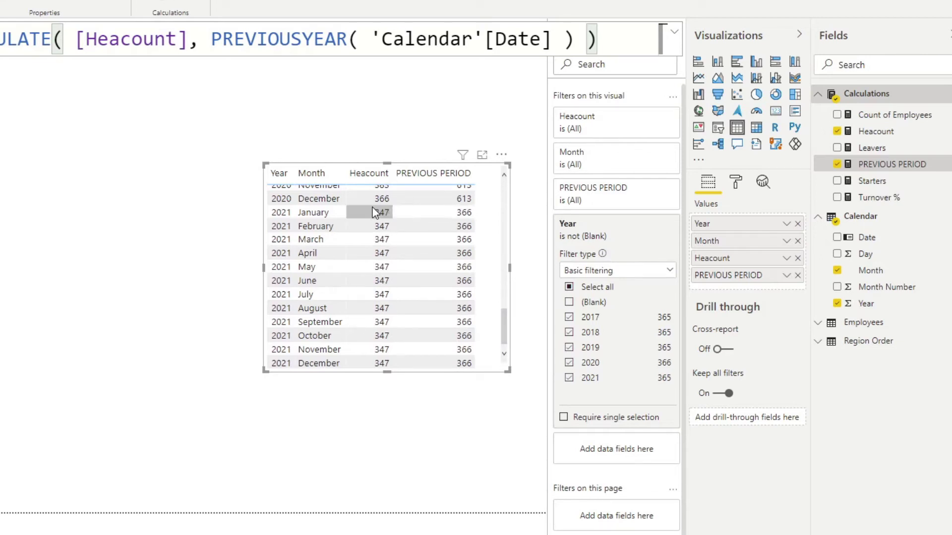
scroll(347, 228, up, 2)
scroll(341, 242, down, 2)
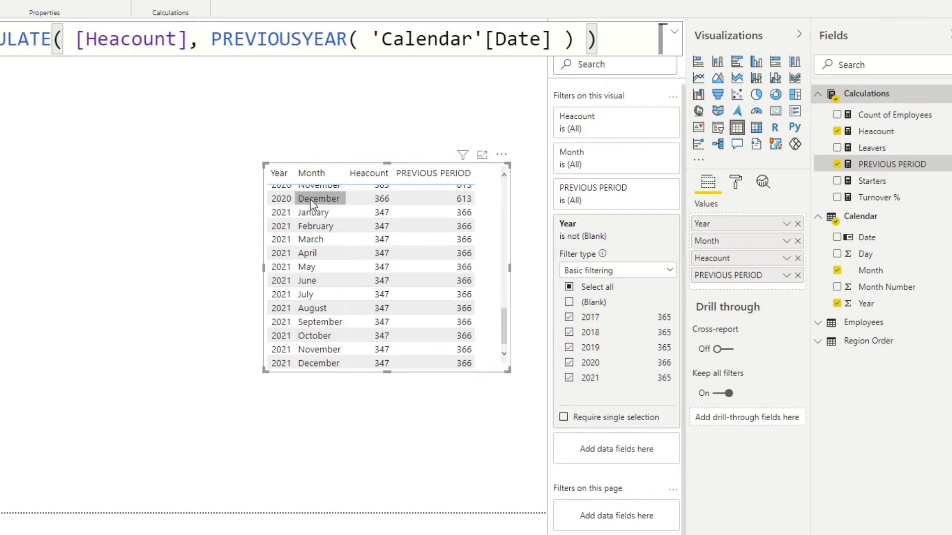
scroll(387, 237, up, 3)
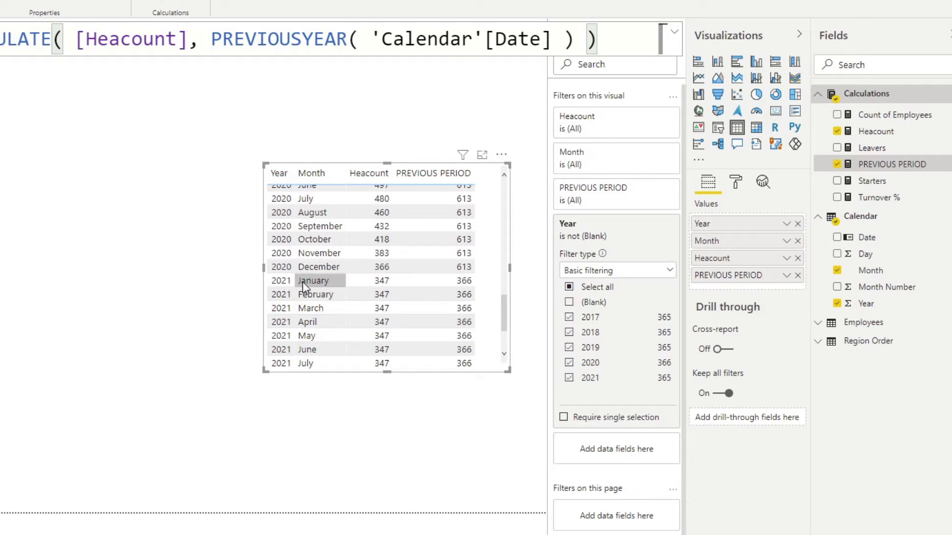
drag(504, 307, 505, 316)
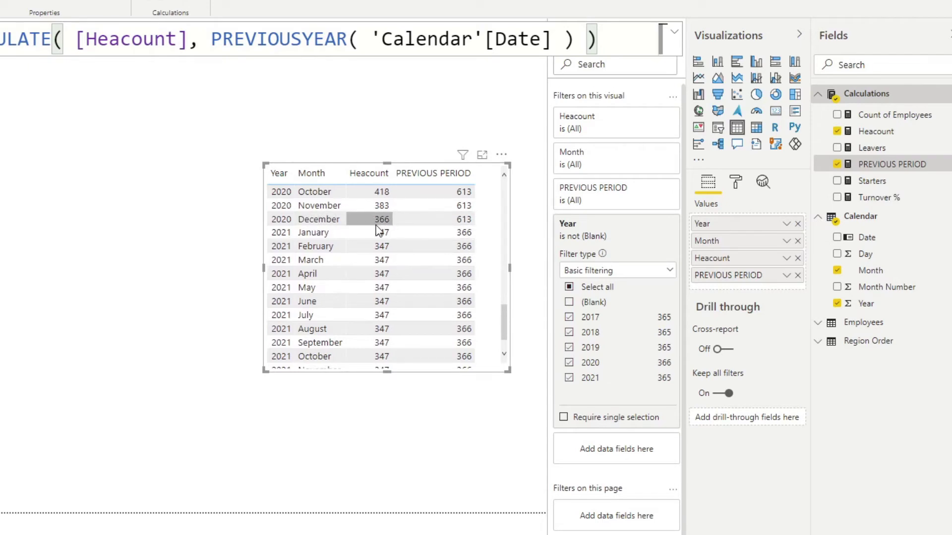
scroll(512, 327, down, 1)
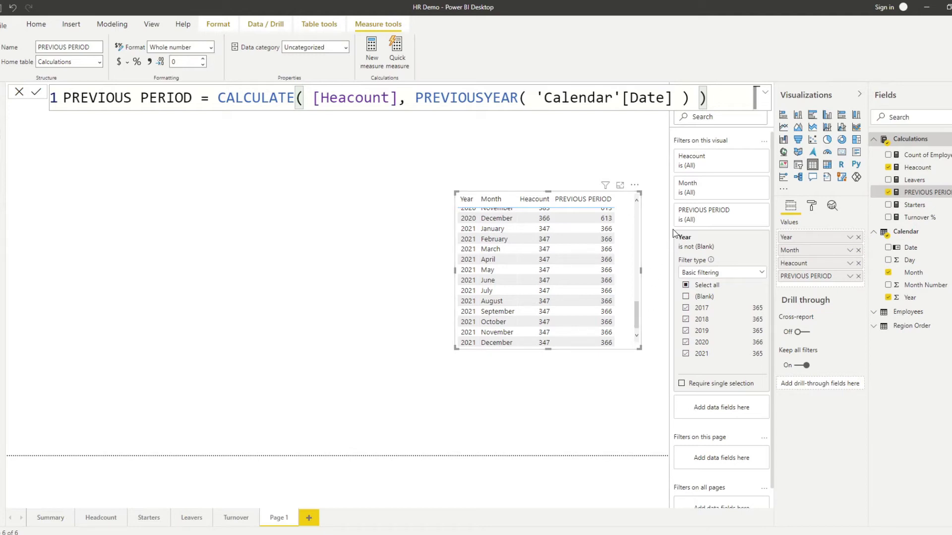
drag(707, 98, 221, 99)
key(ctrl+c)
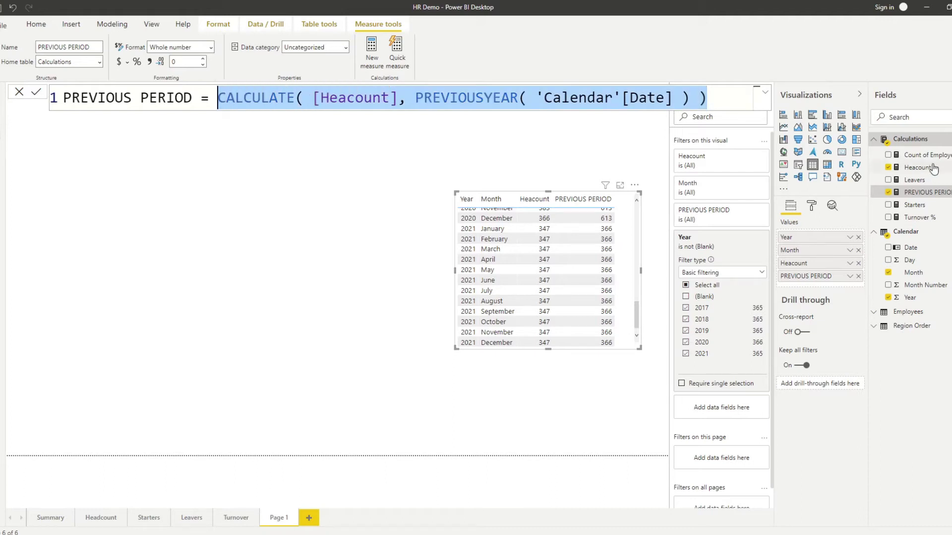
right_click(913, 144)
Create a Previous Month measure: CALCULATE([Heacount], PREVIOUSMONTH('Calendar'[Date]))
click(908, 154)
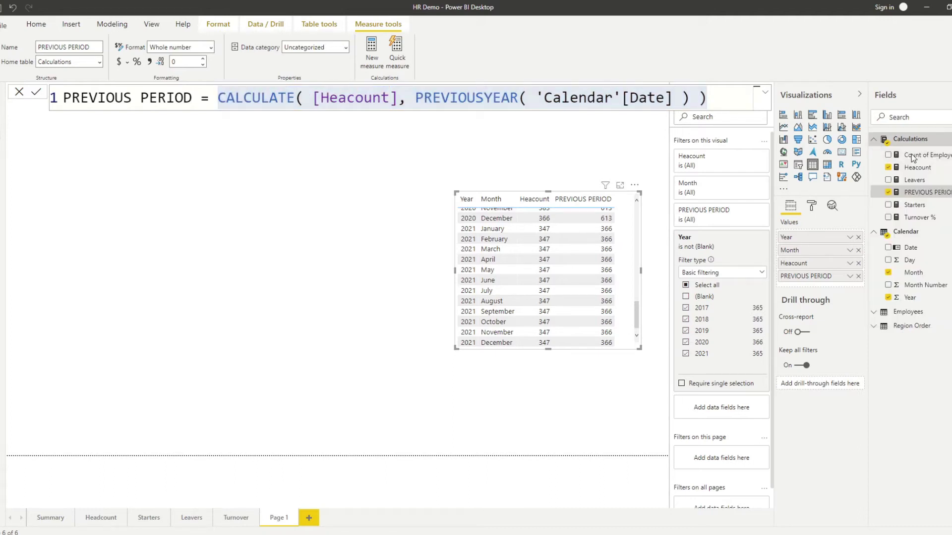
text(Prevop)
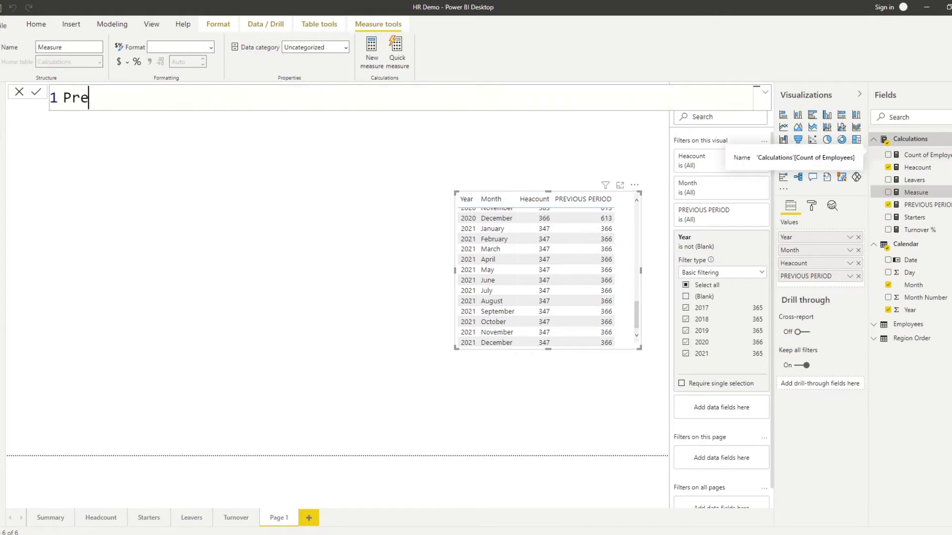
key(BackSpace)
key(BackSpace)
text(ious Month =)
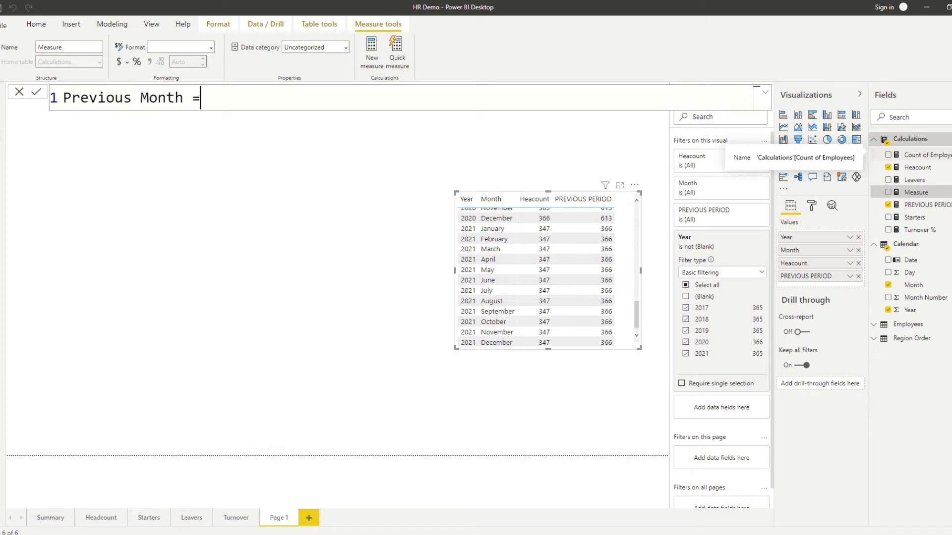
key(ctrl+v)
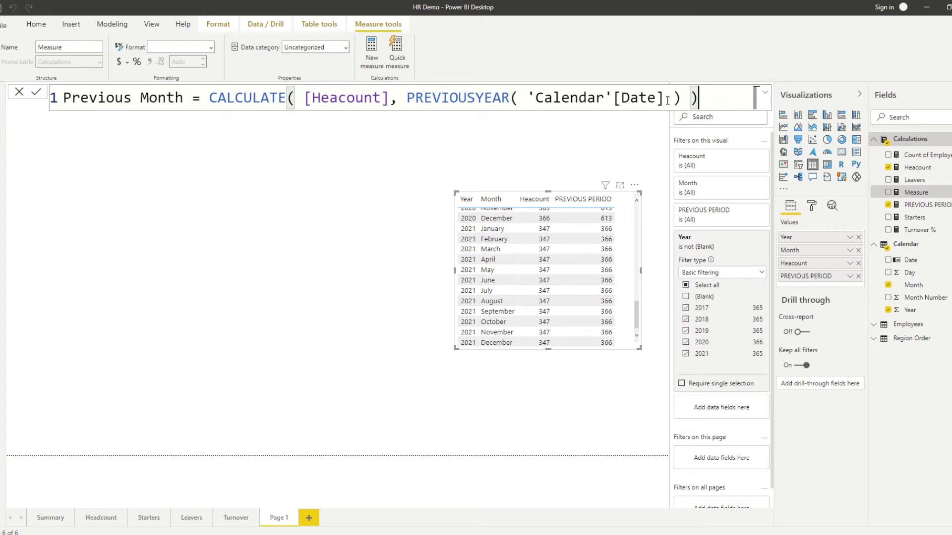
drag(512, 97, 469, 98)
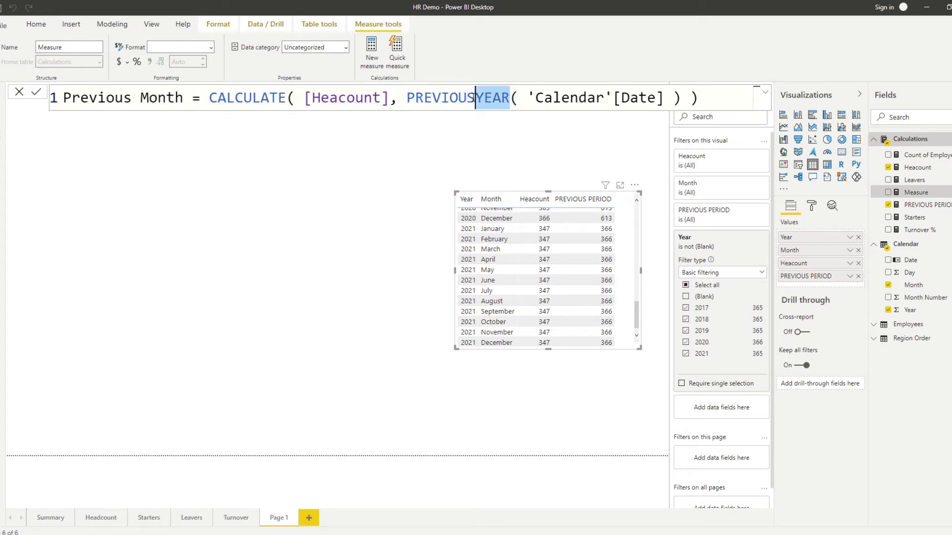
text(M)
key(BackSpace)
text(M)
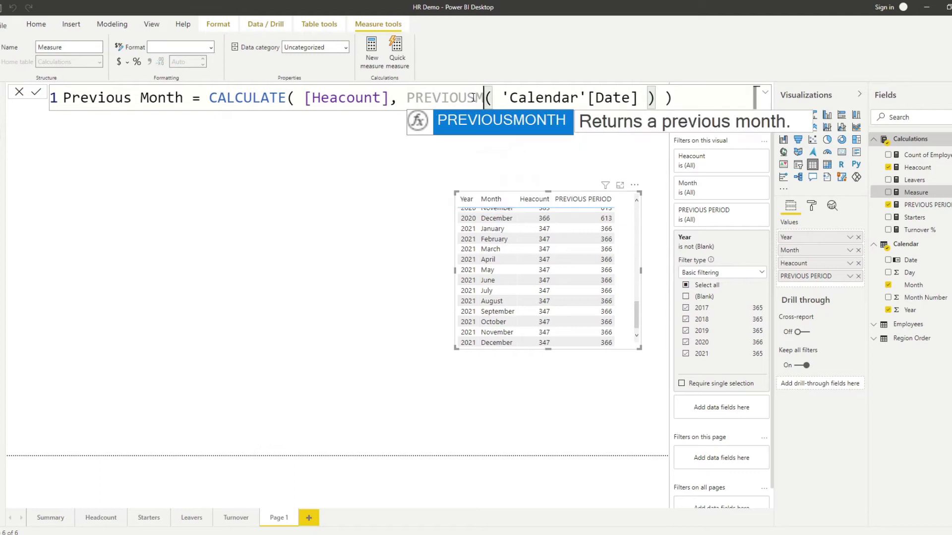
key(Tab)
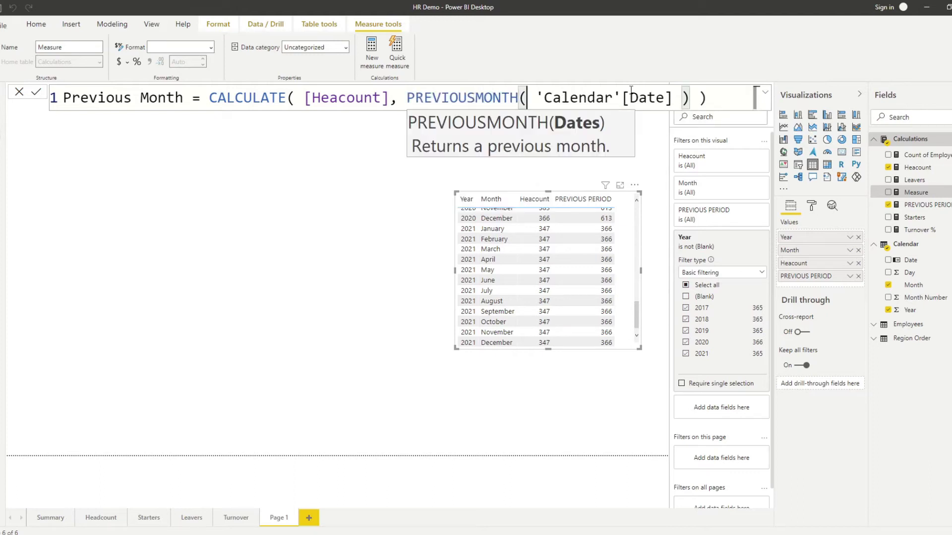
click(645, 97)
click(720, 94)
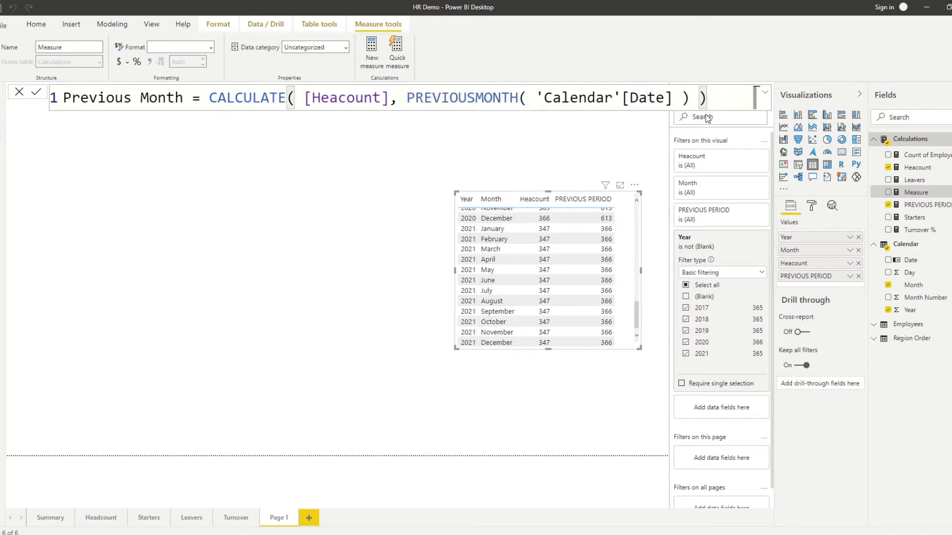
key(Return)
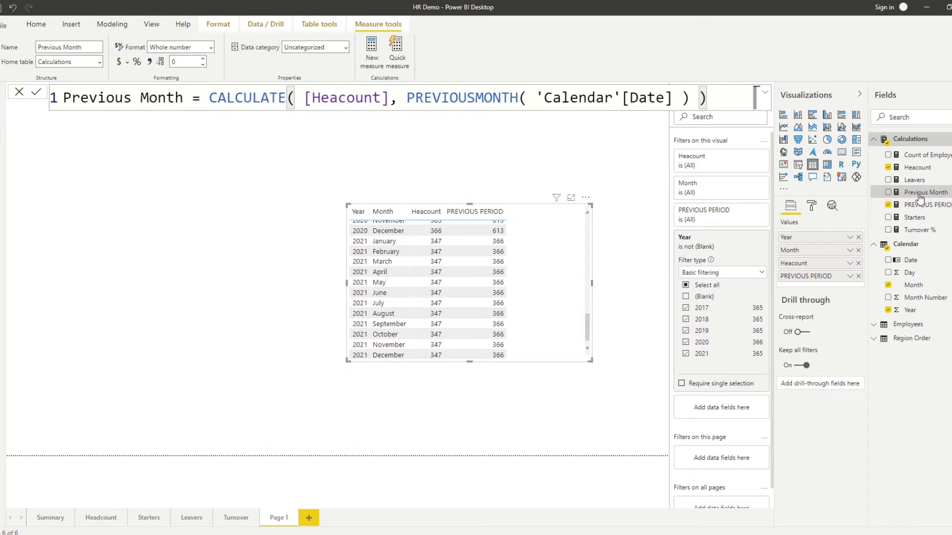
Add Previous Month to the table and rename the PREVIOUS PERIOD measure to Previous Year
drag(919, 197, 558, 277)
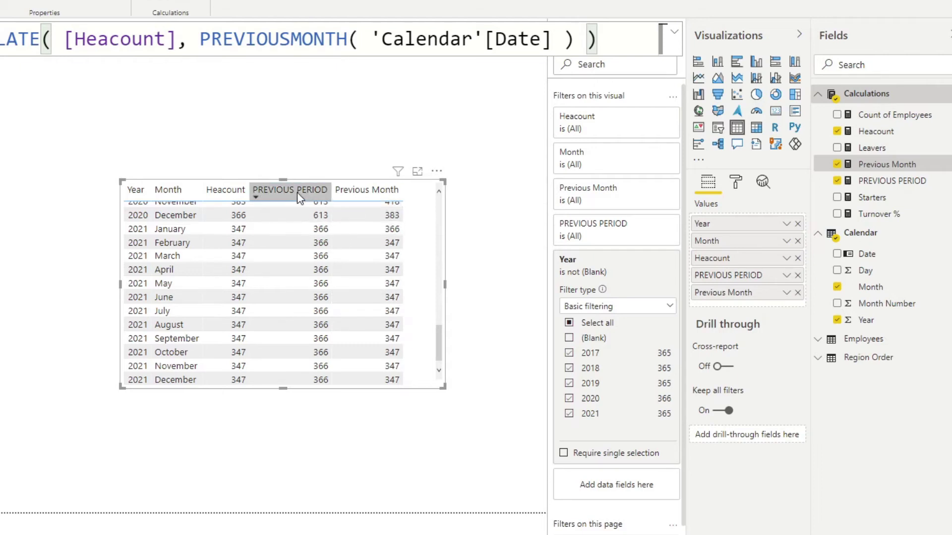
right_click(909, 183)
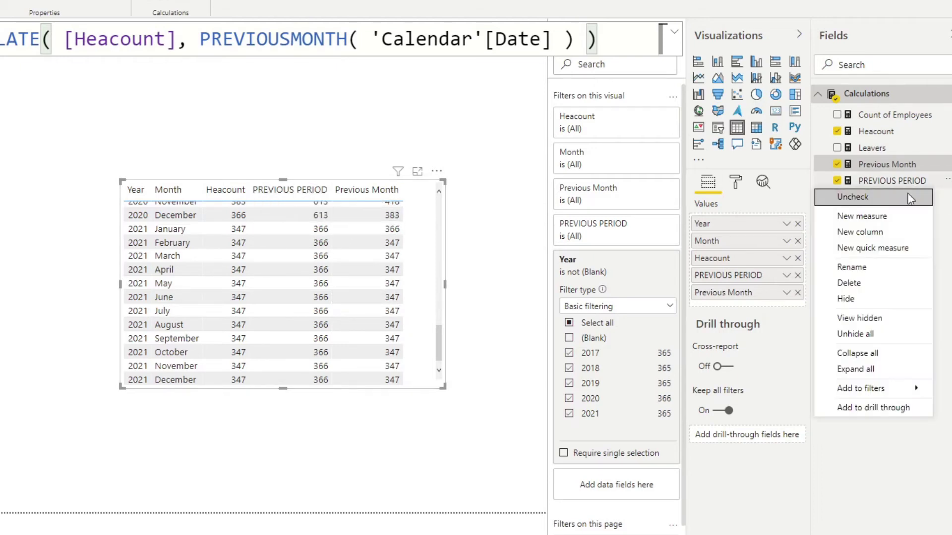
click(869, 267)
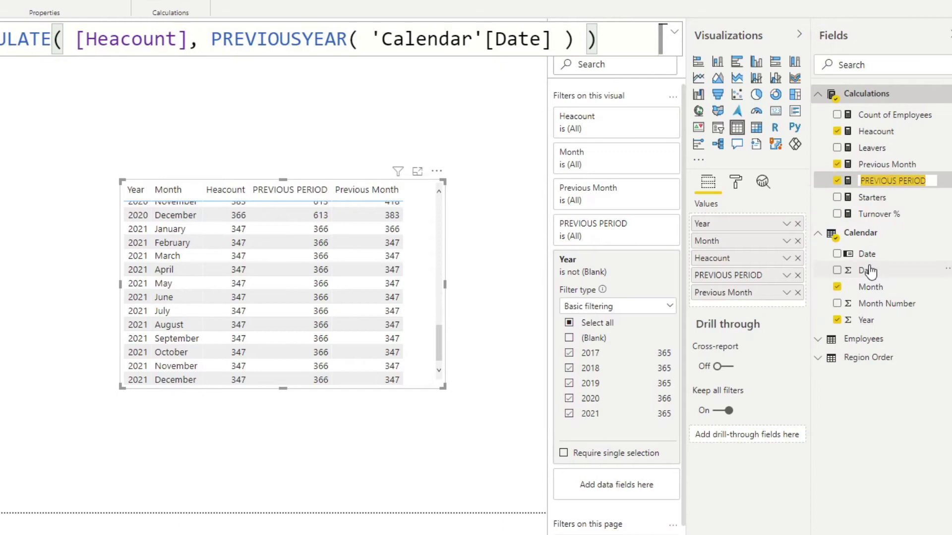
text(Prev)
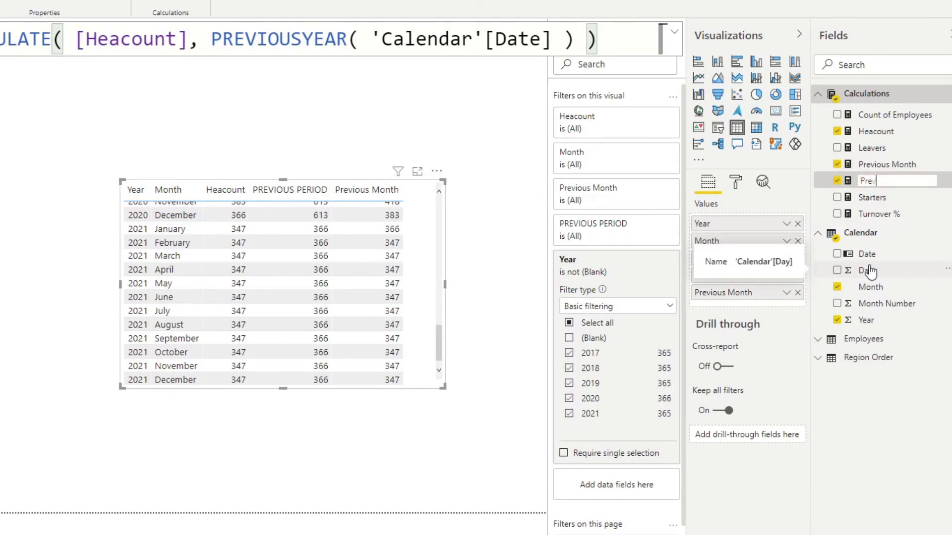
text(ious Year)
key(Return)
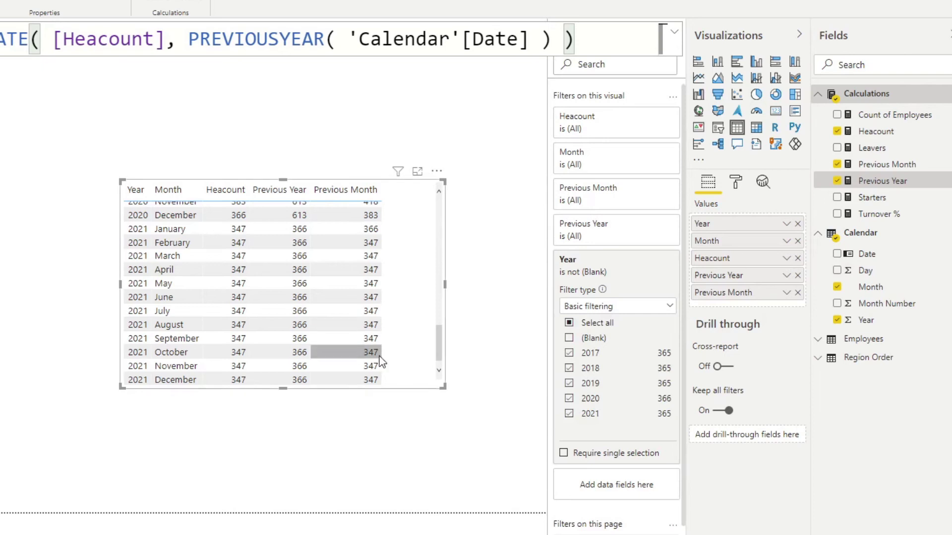
scroll(396, 350, up, 2)
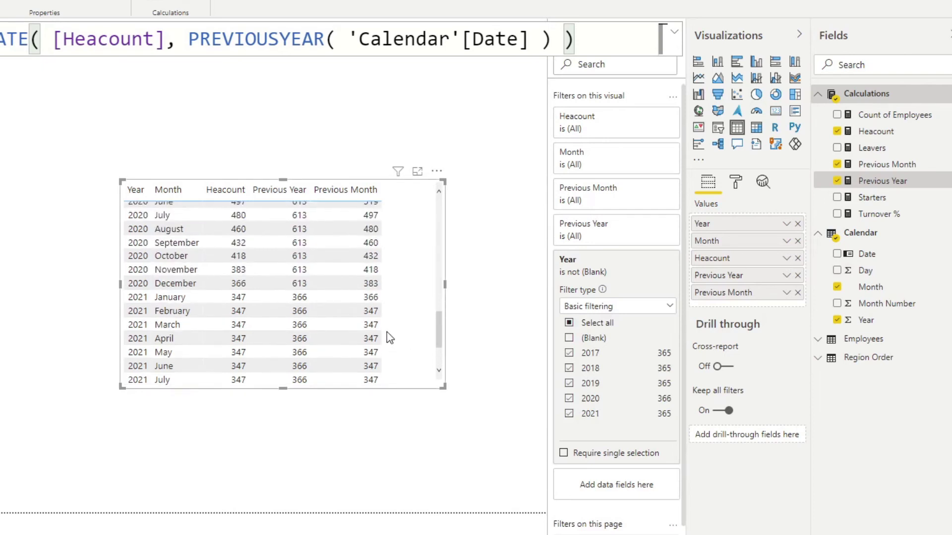
drag(442, 328, 439, 333)
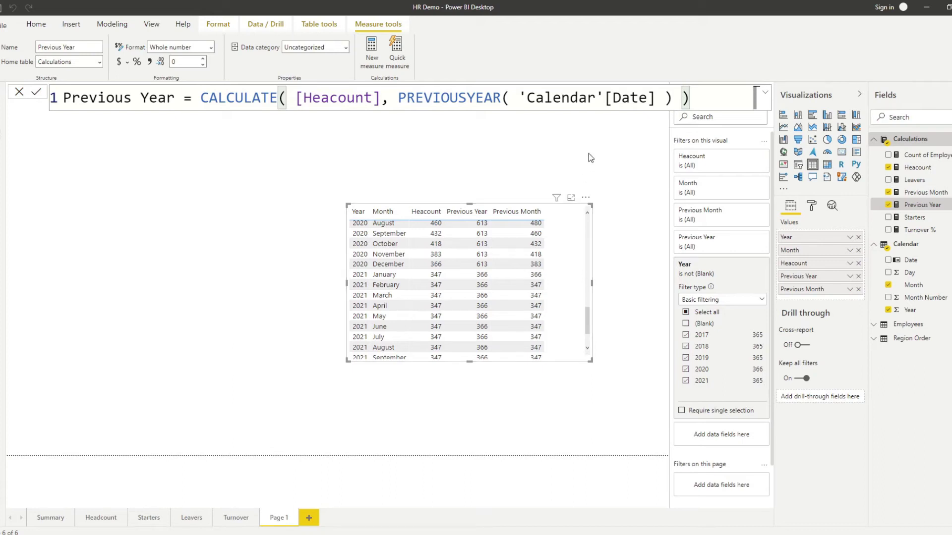
Start a new Previous Quarter measure from the copied CALCULATE formula
drag(714, 97, 209, 101)
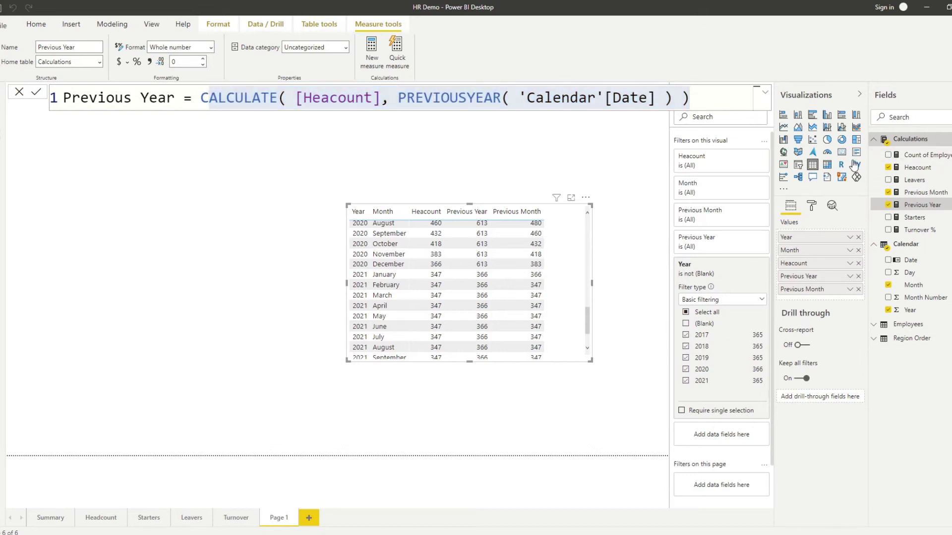
right_click(901, 147)
click(934, 154)
text(P)
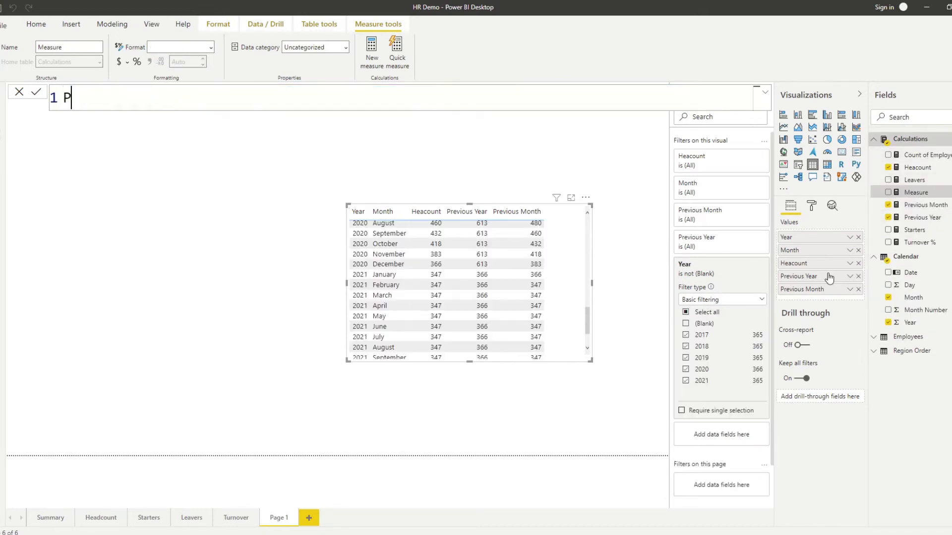
text(revious Qyar)
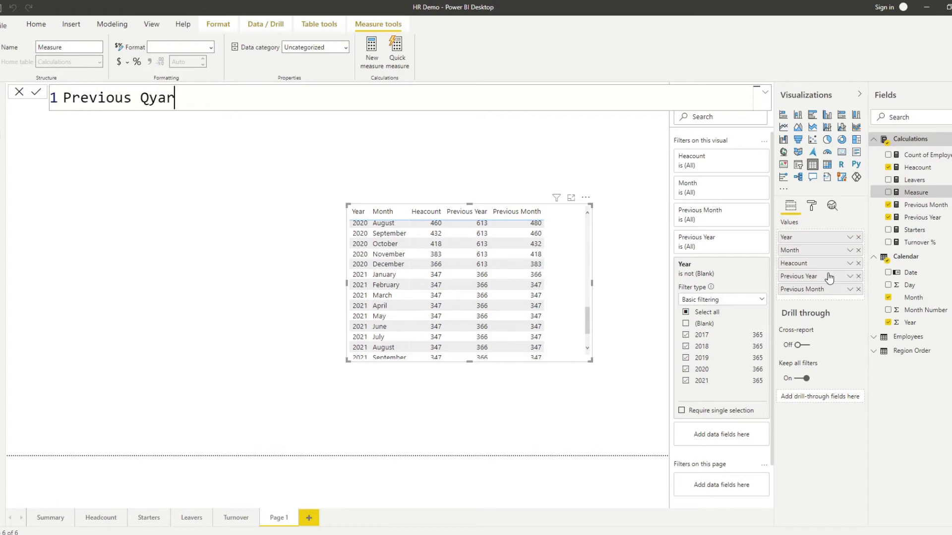
key(BackSpace)
key(BackSpace)
key(BackSpace)
text(uarter =)
key(ctrl+v)
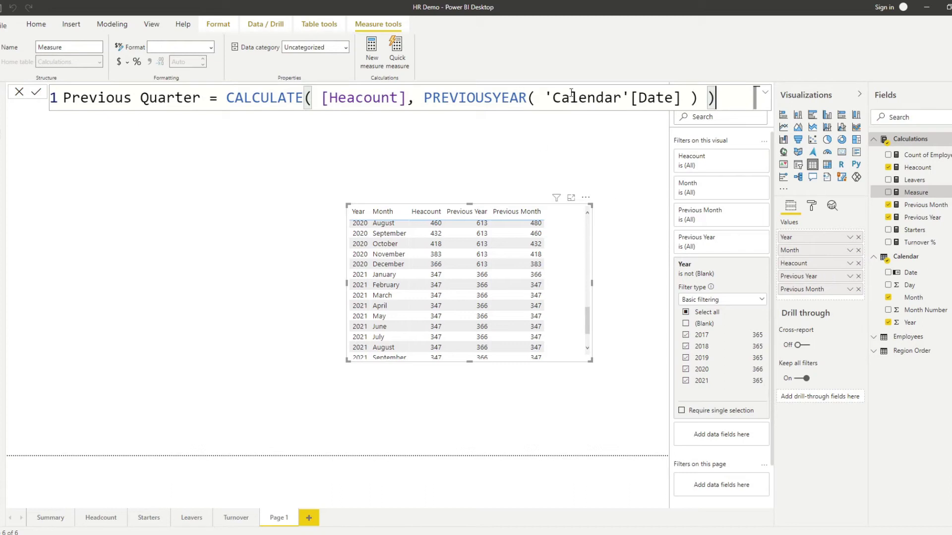
Change its function to PREVIOUSQUARTER, commit it, and add Previous Quarter to the table
click(532, 96)
key(BackSpace)
key(BackSpace)
key(BackSpace)
key(BackSpace)
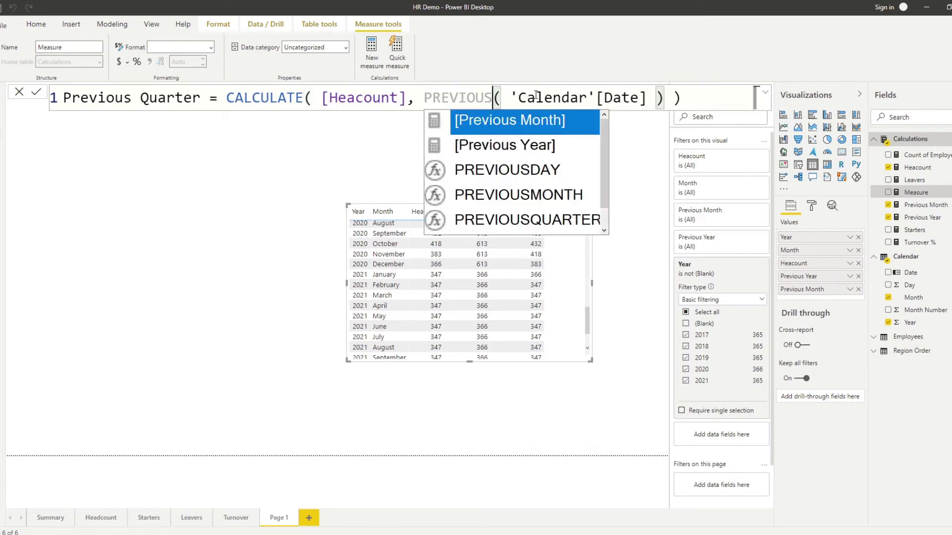
text(Quarter)
key(Tab)
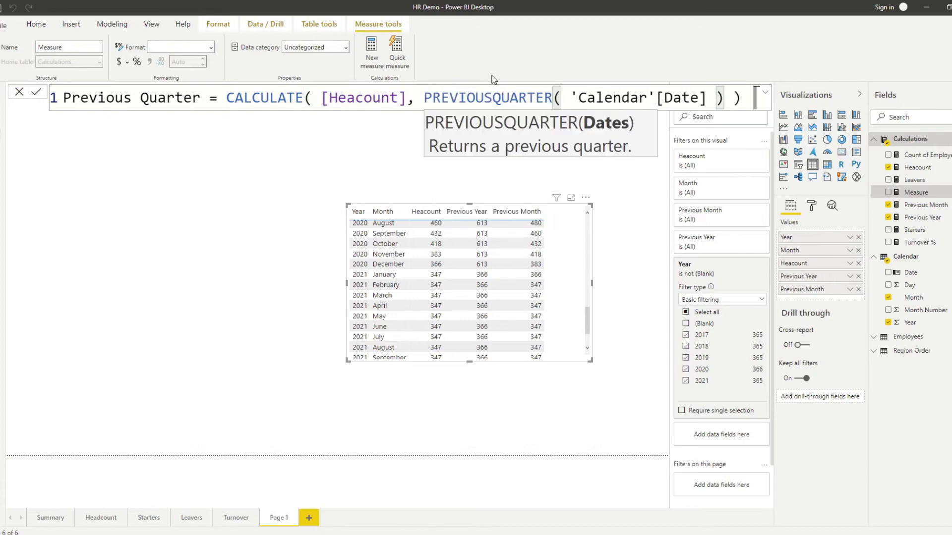
key(Return)
drag(920, 205, 670, 273)
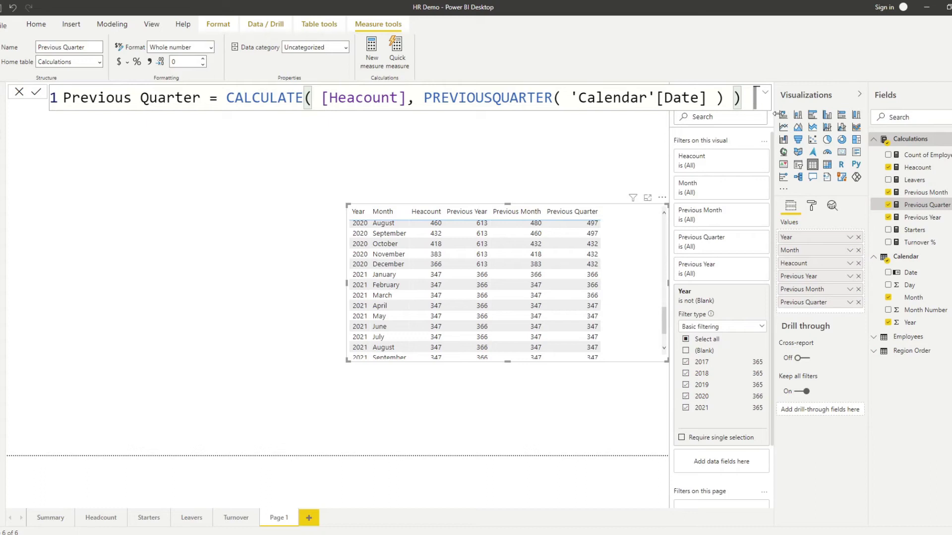
right_click(900, 141)
Create a Previous Day measure using PREVIOUSDAY in the pasted CALCULATE formula
key(Escape)
text(Previous Day =)
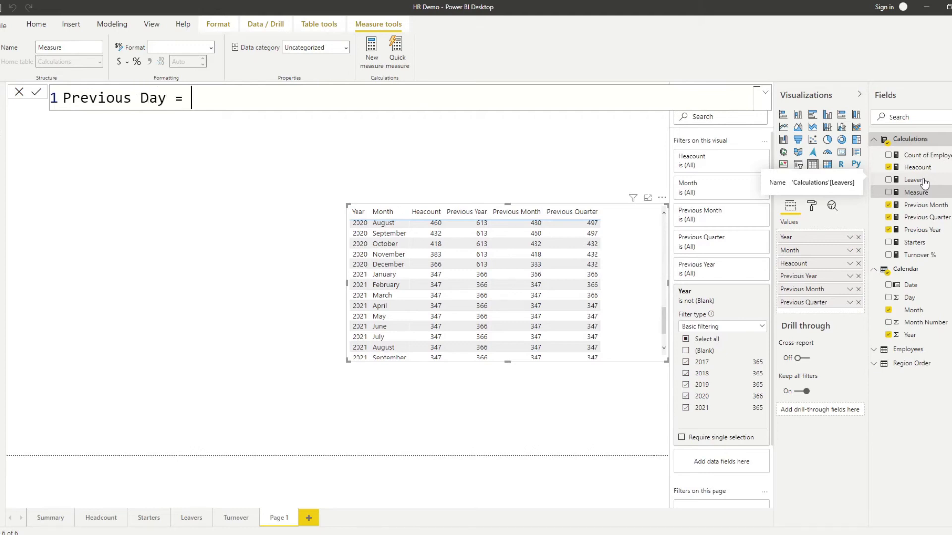
text(CALCULATE( [Heacount], PREVIOUSYEAR( 'Calendar'[Date] ) ))
double_click(493, 99)
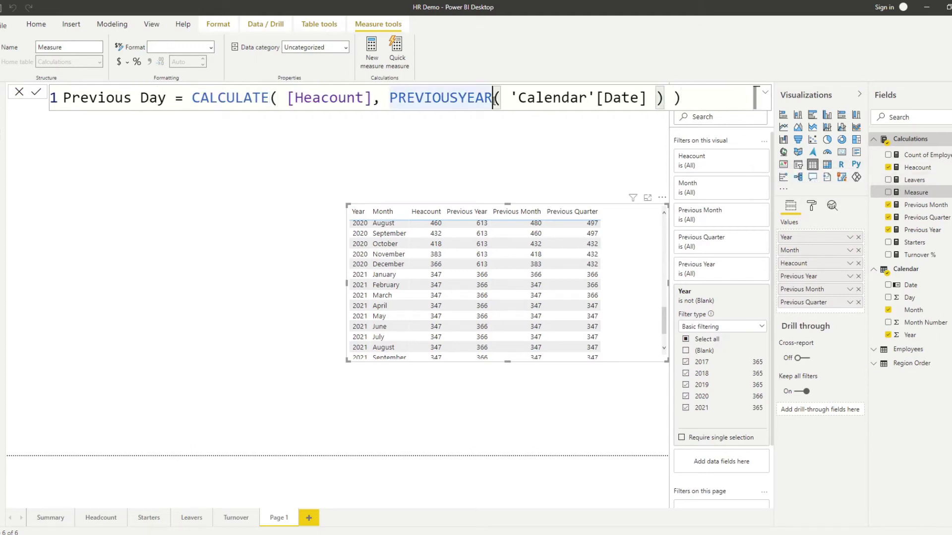
text(PREVIOUSDay)
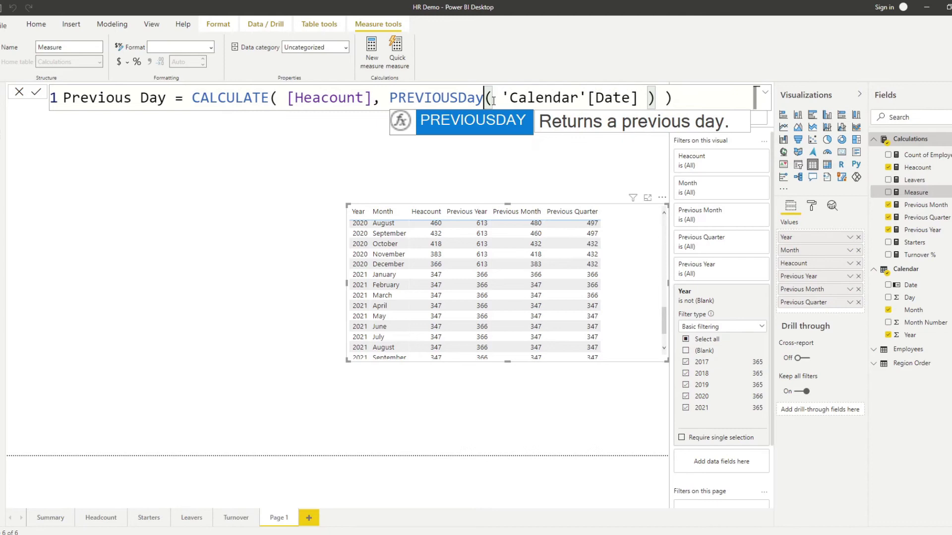
click(678, 102)
key(Return)
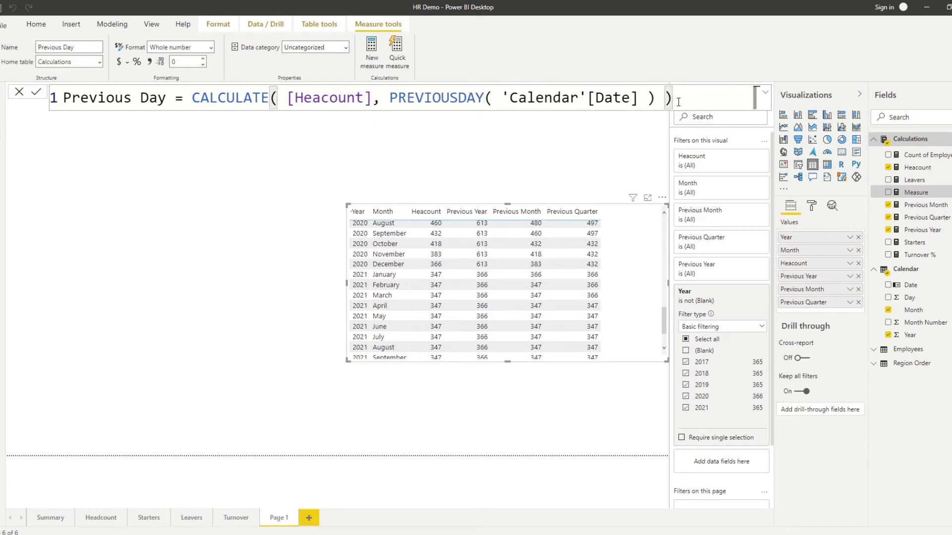
Add Previous Day as a table column and move the table further left
drag(935, 198, 530, 280)
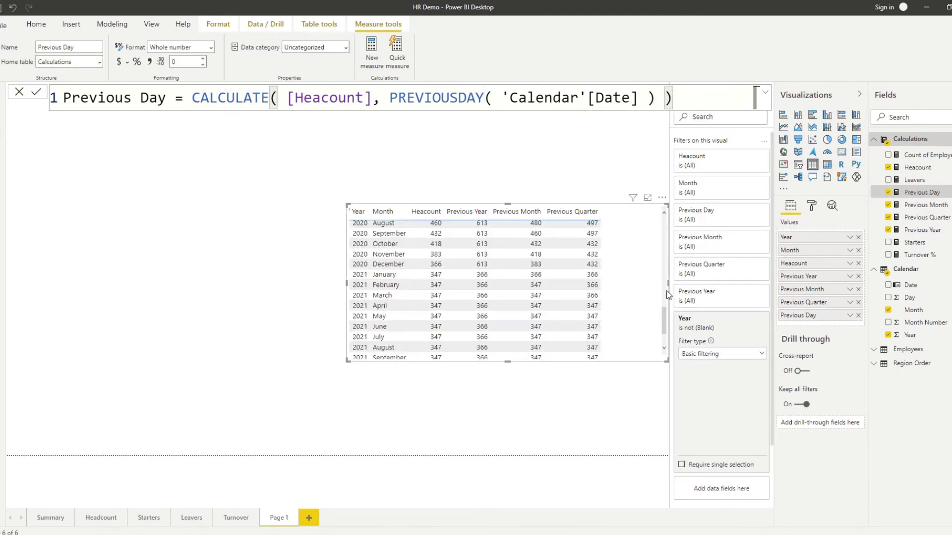
scroll(652, 284, up, 10)
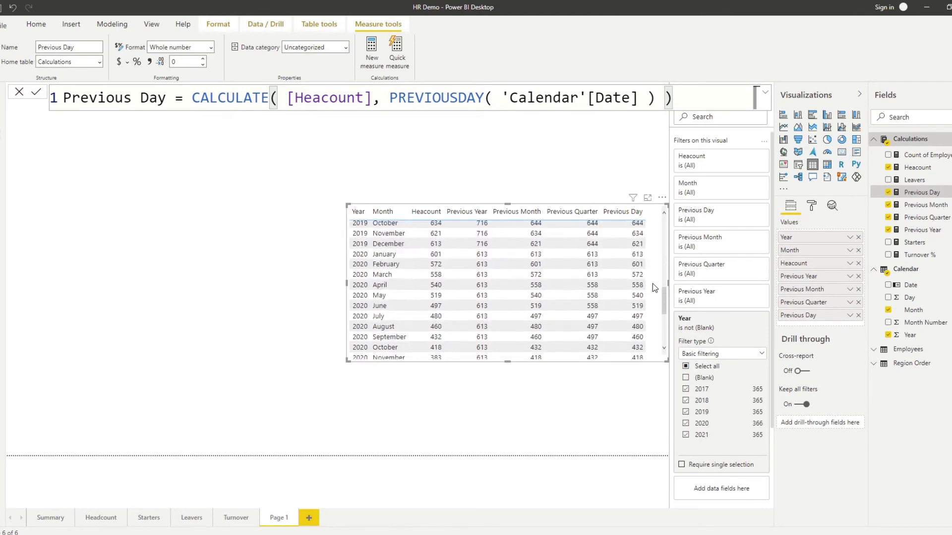
scroll(652, 283, up, 3)
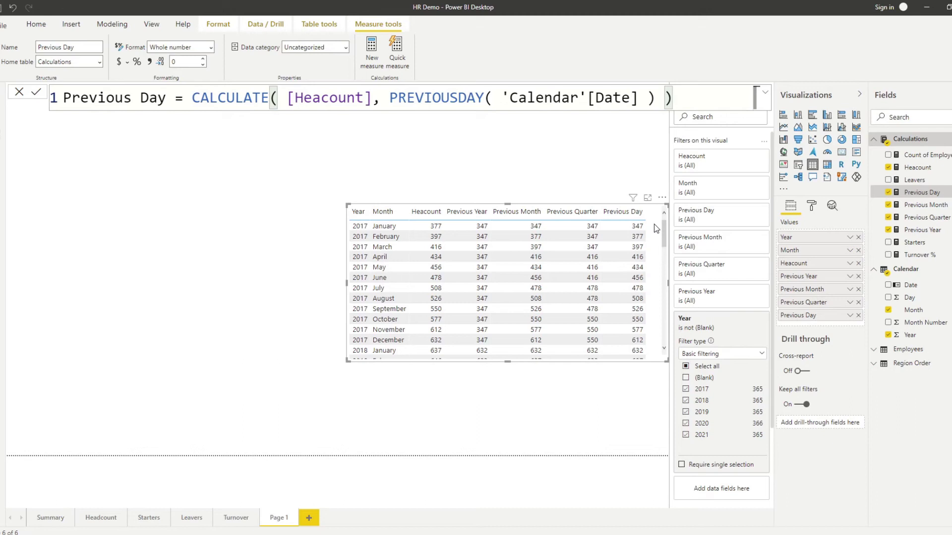
drag(653, 224, 524, 234)
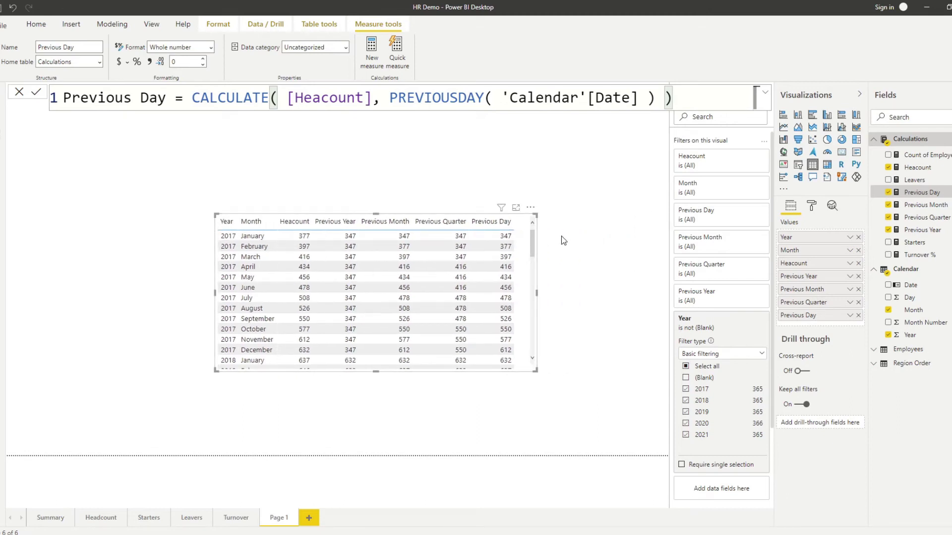
Delete the existing table visual from Page 1
click(550, 289)
click(527, 296)
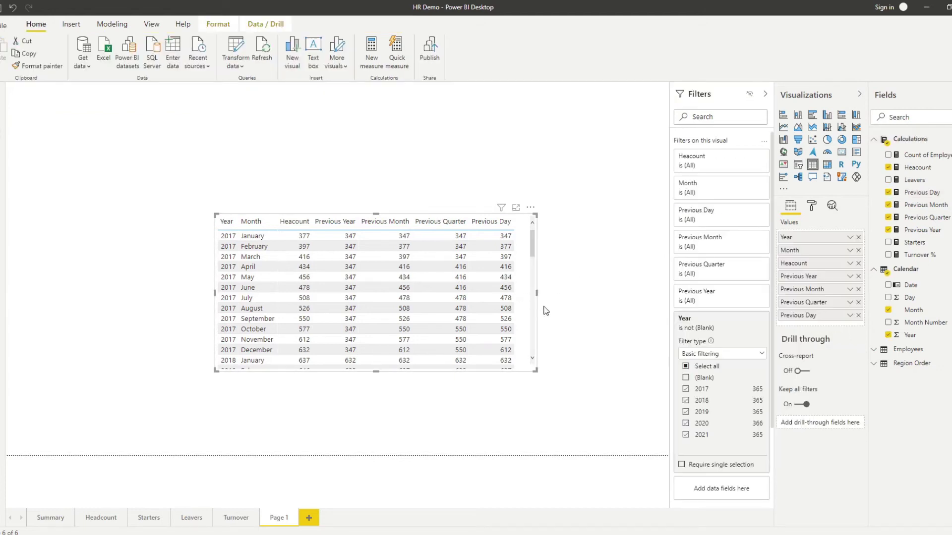
key(Delete)
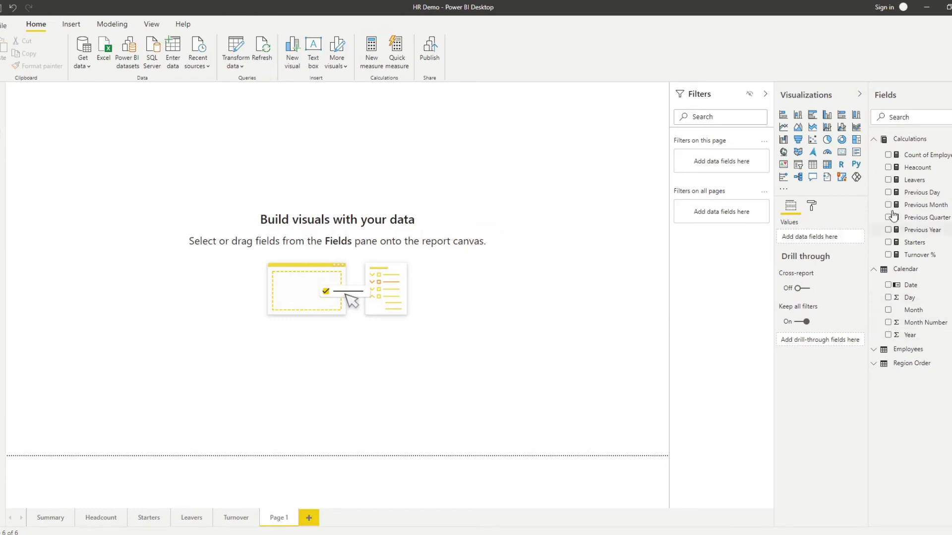
Build a new table of Date, Heacount and Previous Day, centred and enlarged to list more dates
click(888, 286)
drag(102, 155, 311, 255)
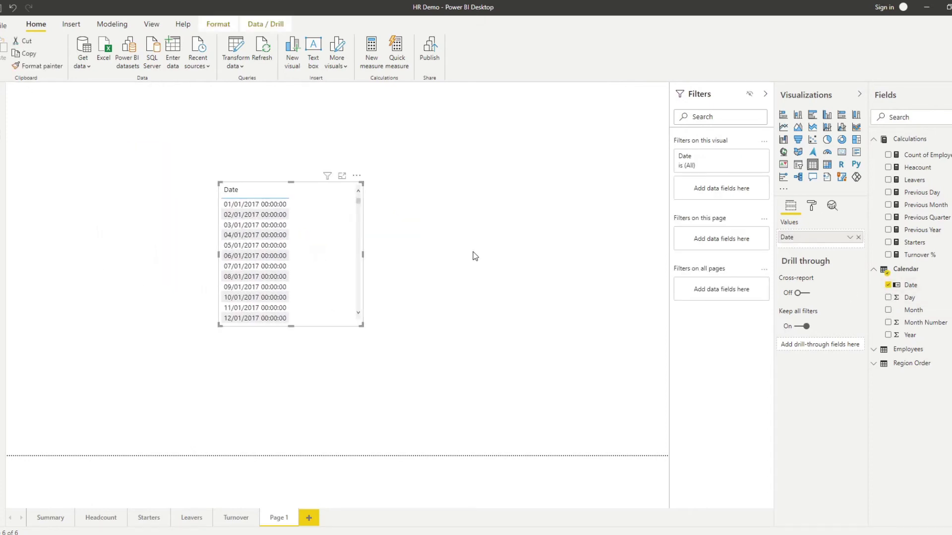
click(888, 167)
click(888, 193)
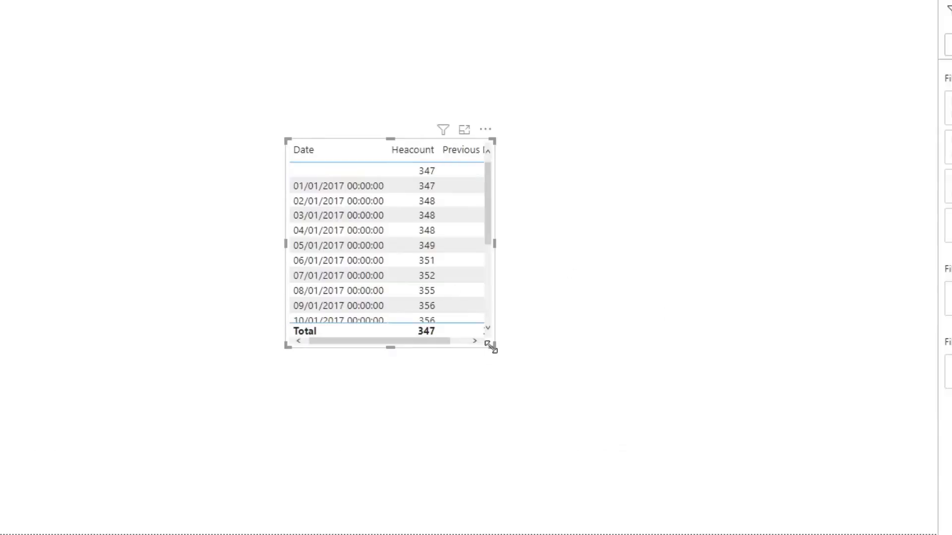
drag(361, 326, 455, 375)
drag(625, 410, 546, 477)
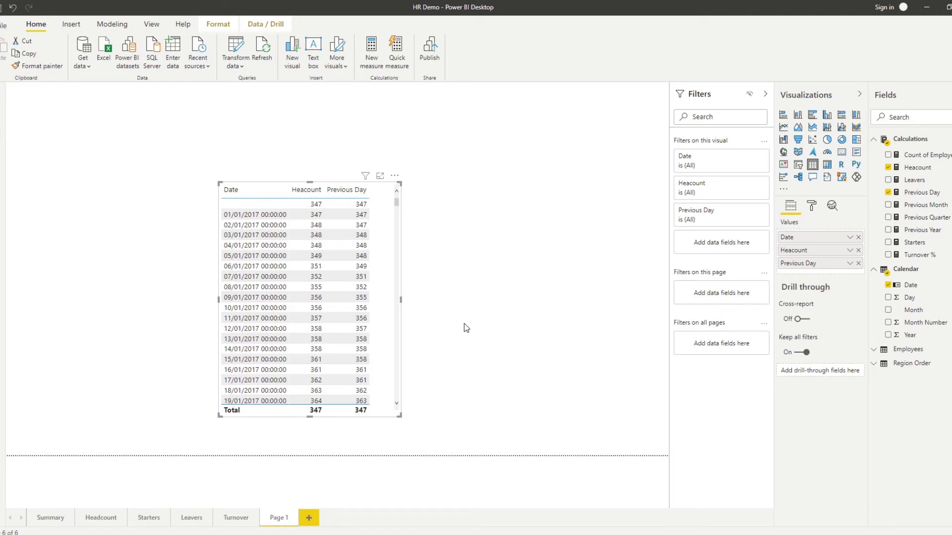
click(102, 517)
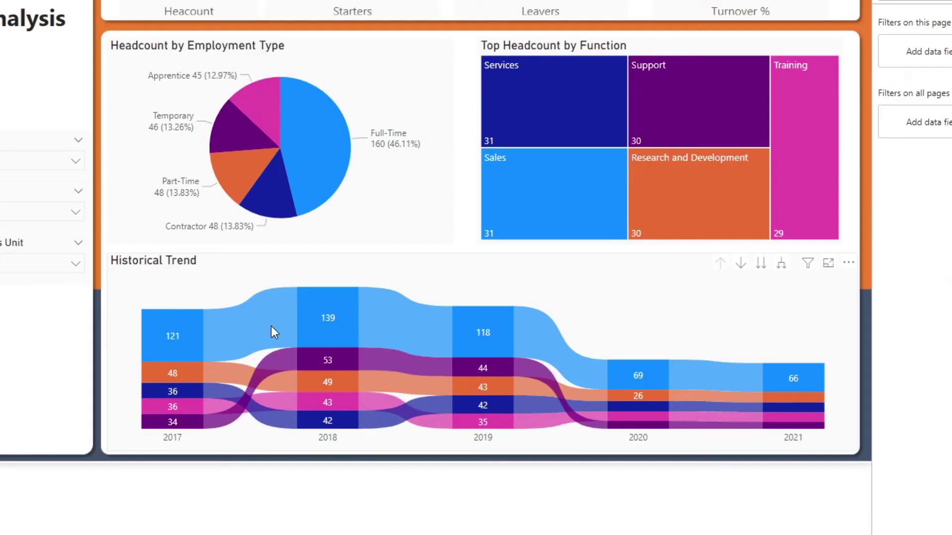
mouse_move(263, 316)
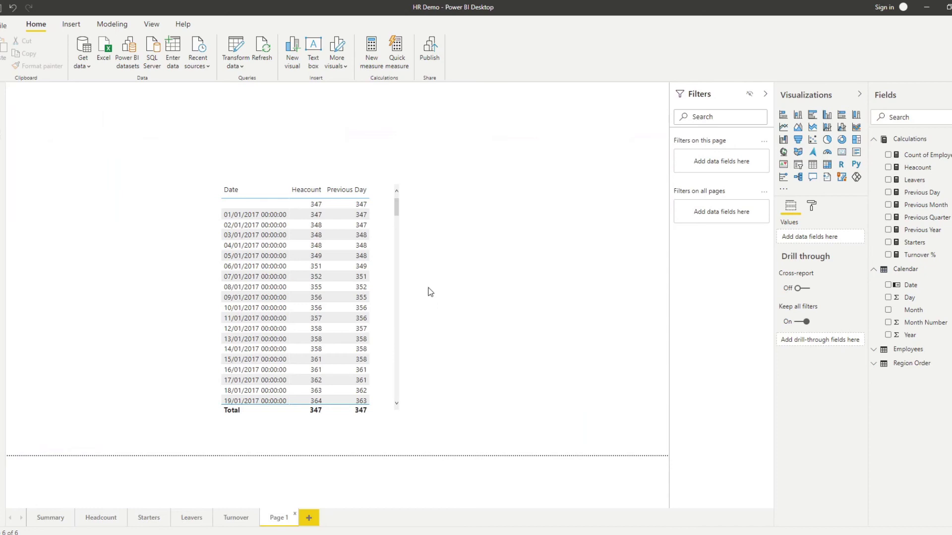
Replace the daily table with a centred Table visual of Year, Heacount and Previous Year
click(380, 295)
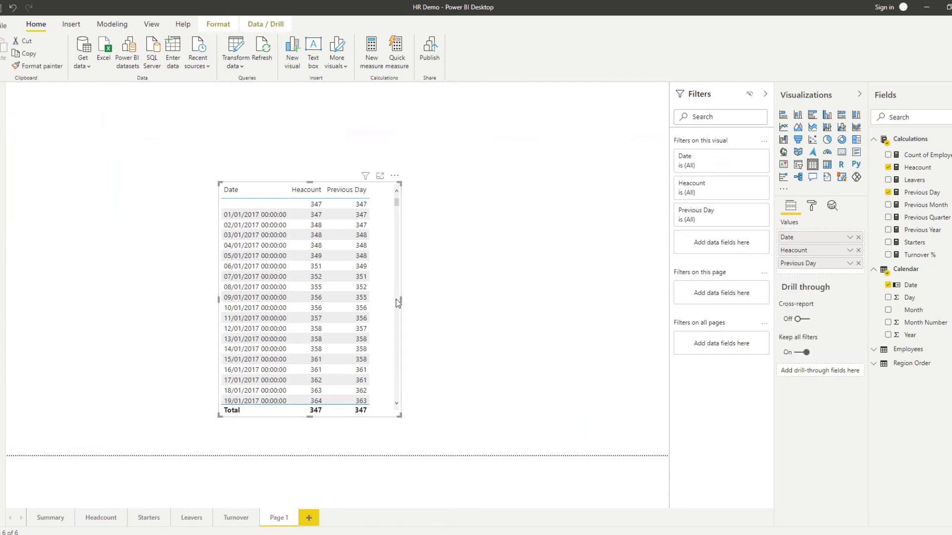
key(Delete)
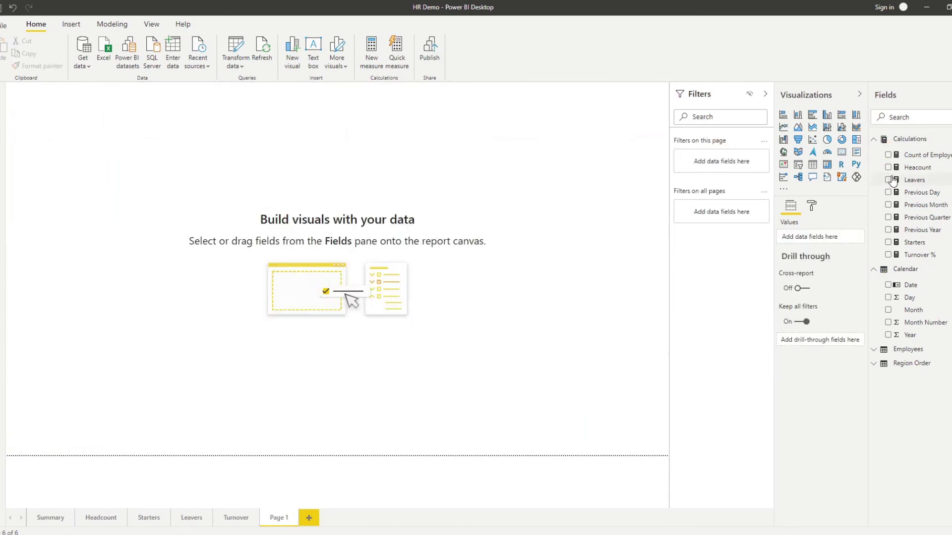
click(887, 334)
click(888, 168)
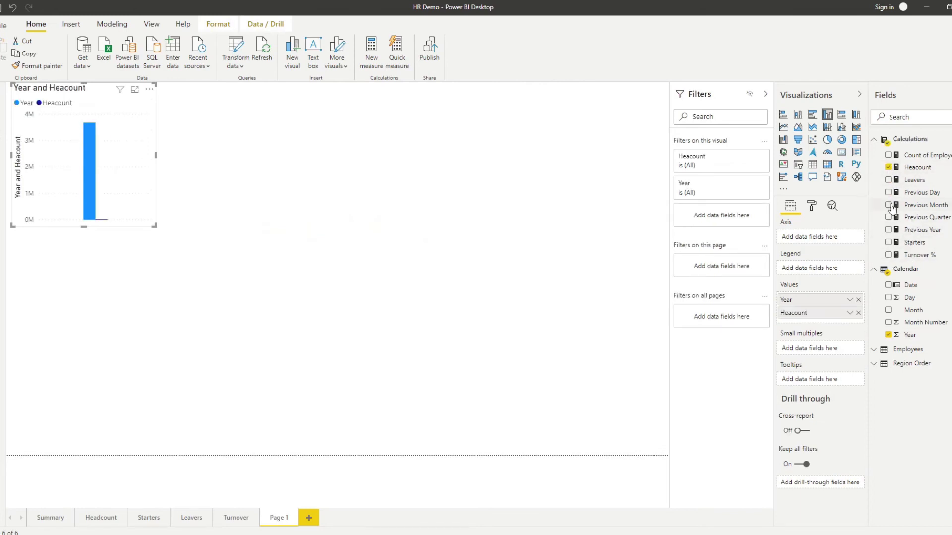
click(889, 229)
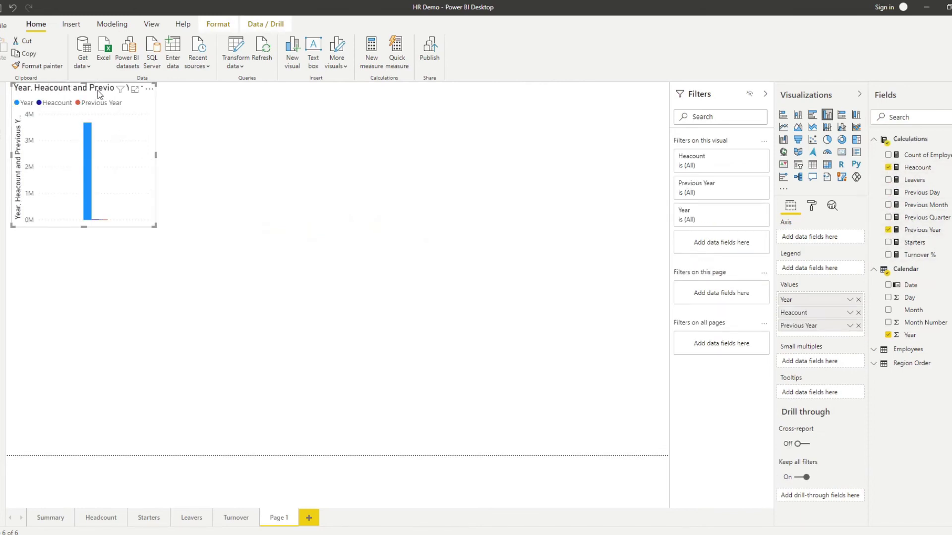
drag(99, 94, 332, 212)
click(811, 164)
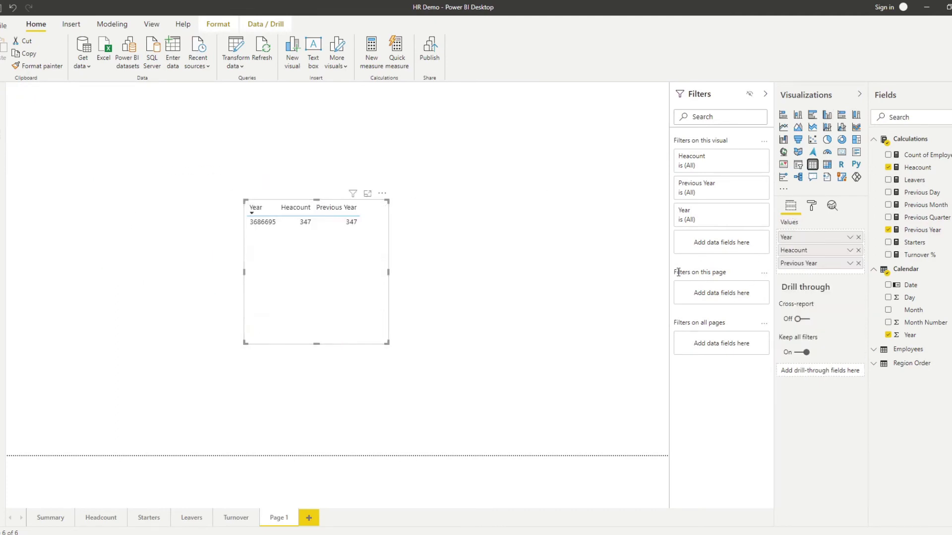
Set Year to Don't summarize and enlarge the table
click(850, 237)
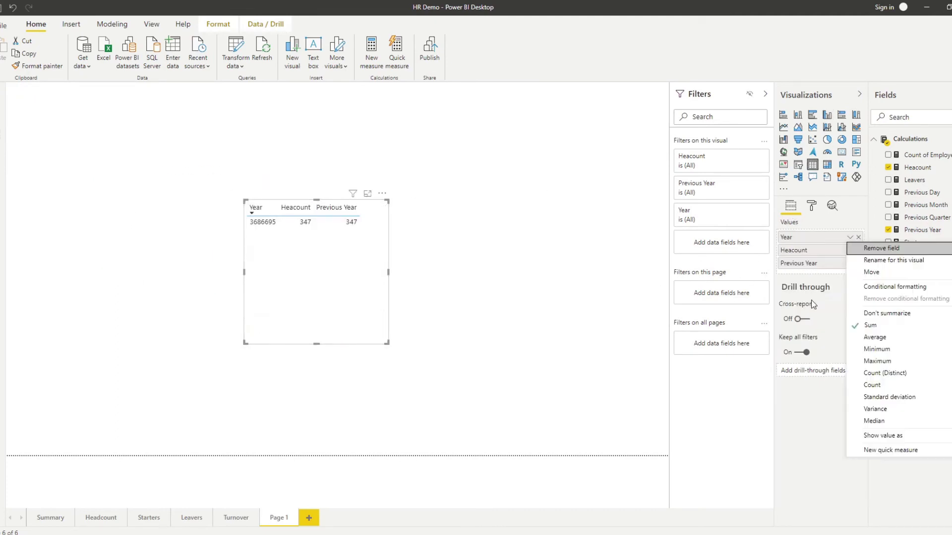
click(877, 315)
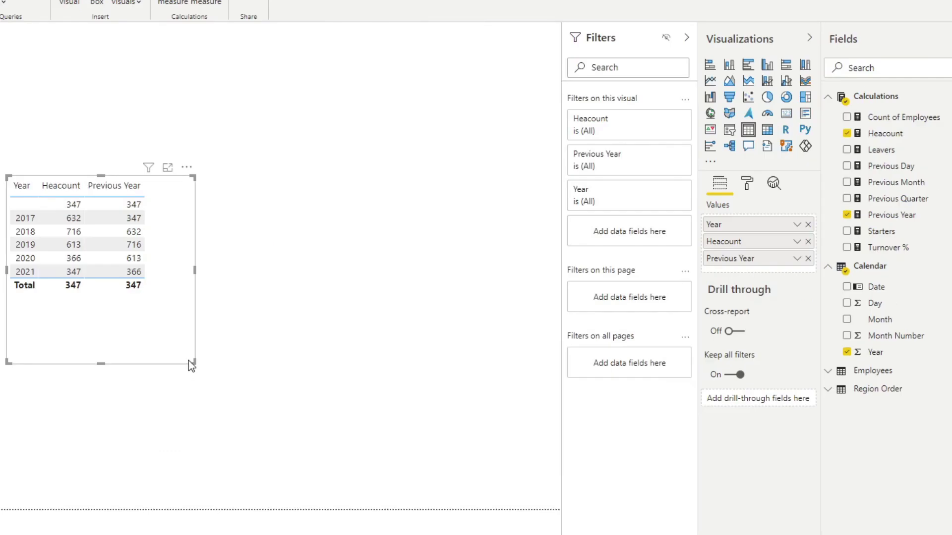
drag(190, 363, 216, 417)
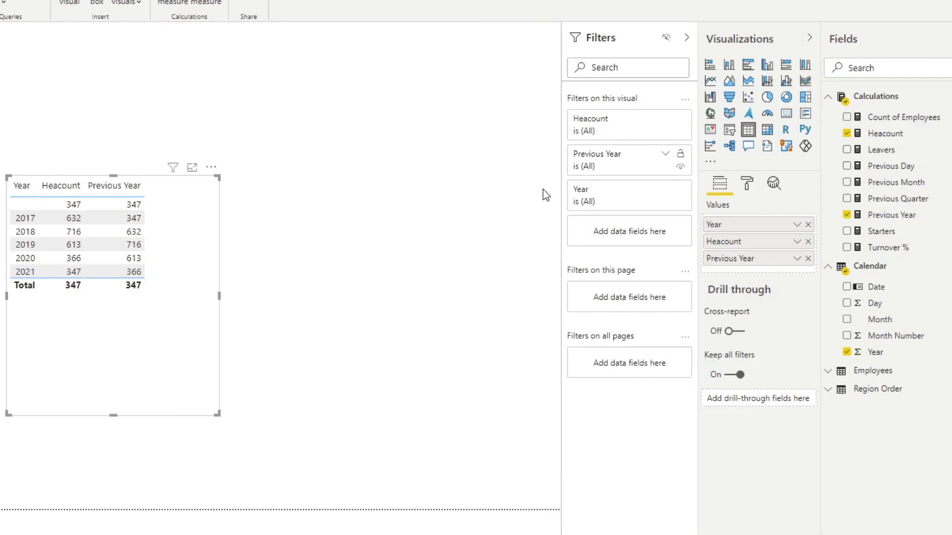
Give the Year filter basic filtering with every year except (Blank)
click(664, 190)
click(606, 242)
click(603, 270)
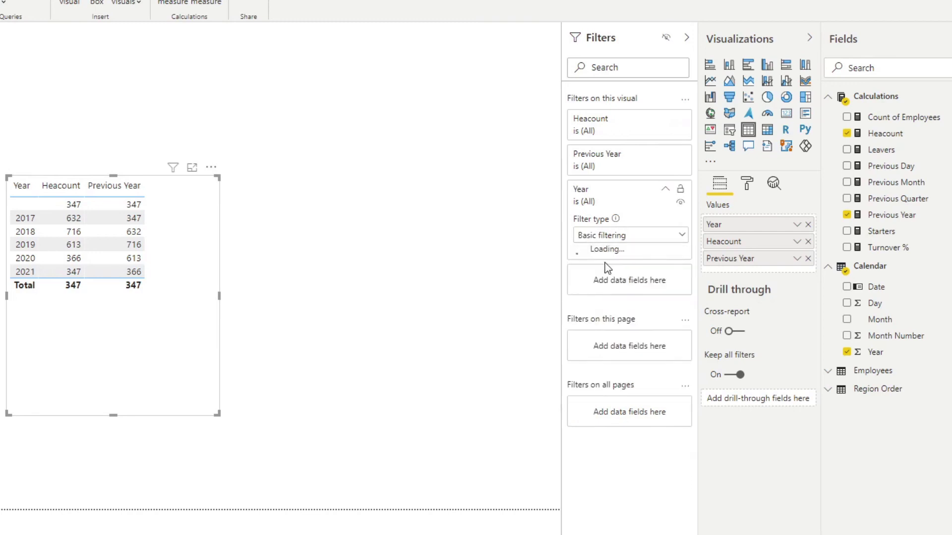
click(603, 252)
click(606, 267)
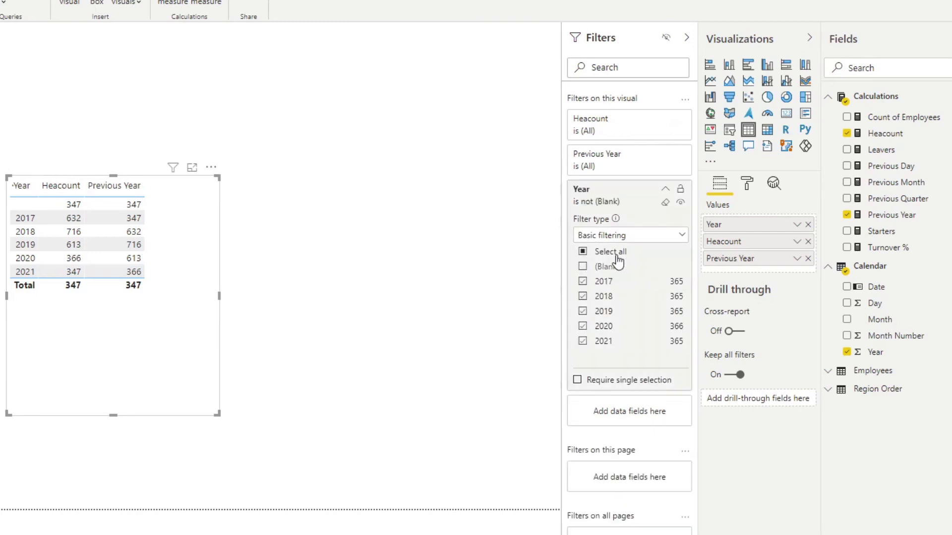
Filter the page on employment_type = Full-Time and highlight the 2018 row (313 vs 282)
click(669, 189)
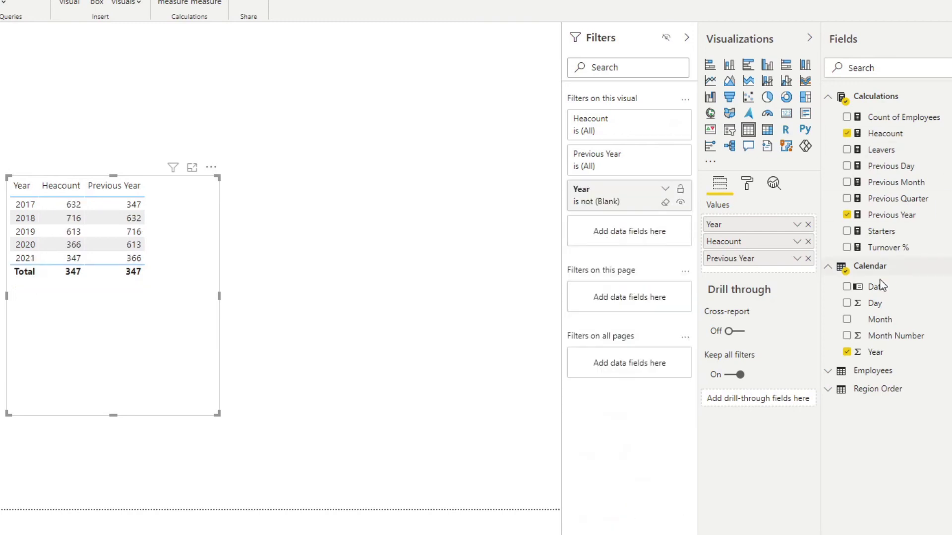
click(840, 372)
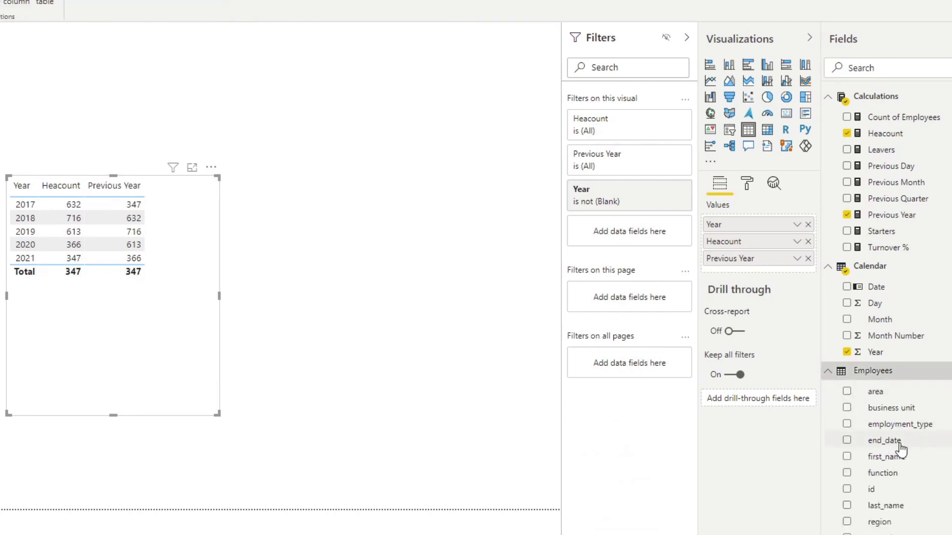
drag(898, 428, 649, 310)
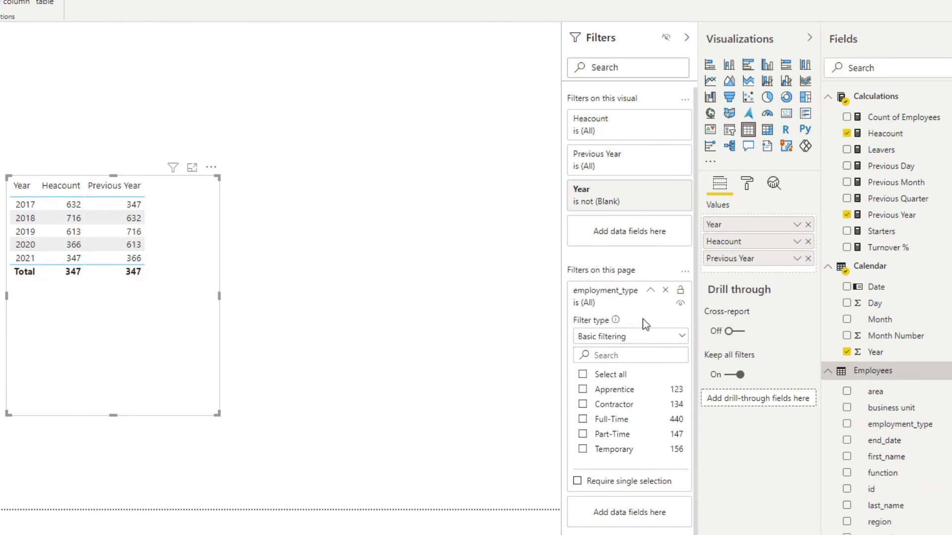
click(613, 420)
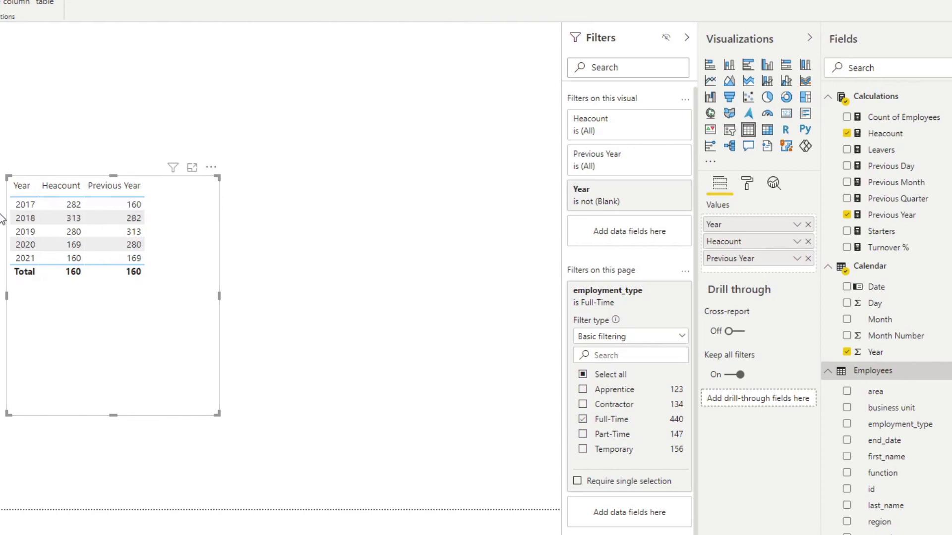
click(22, 221)
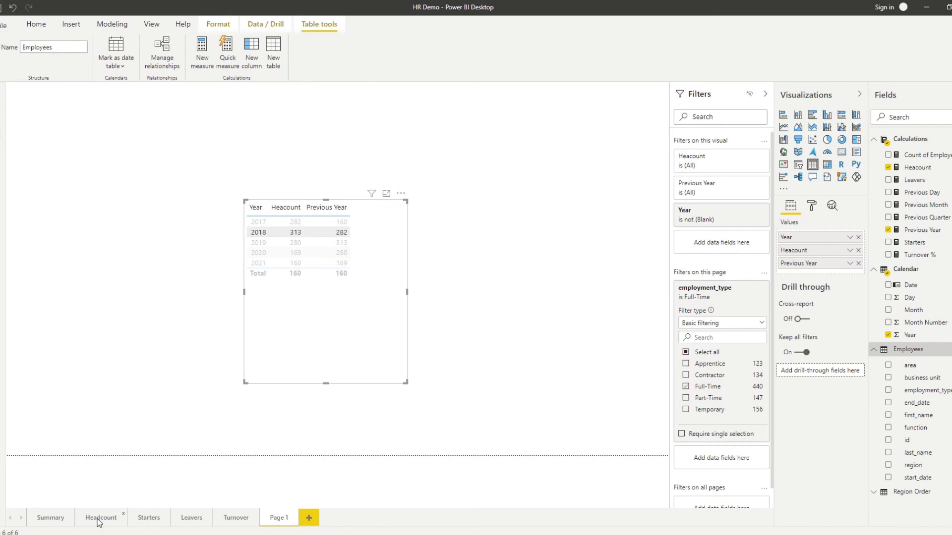
On the Headcount page, clear the Historical Trend chart's top 5 function filter
click(100, 518)
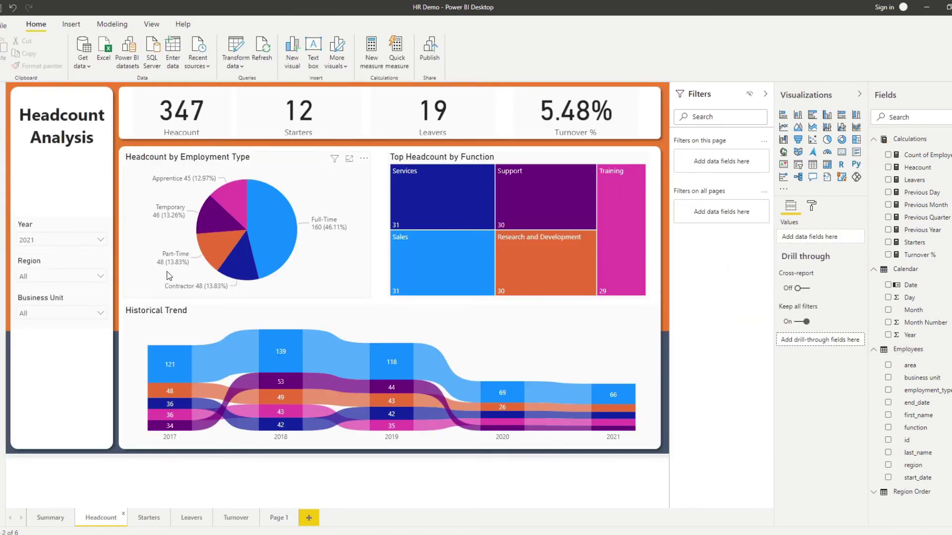
click(157, 318)
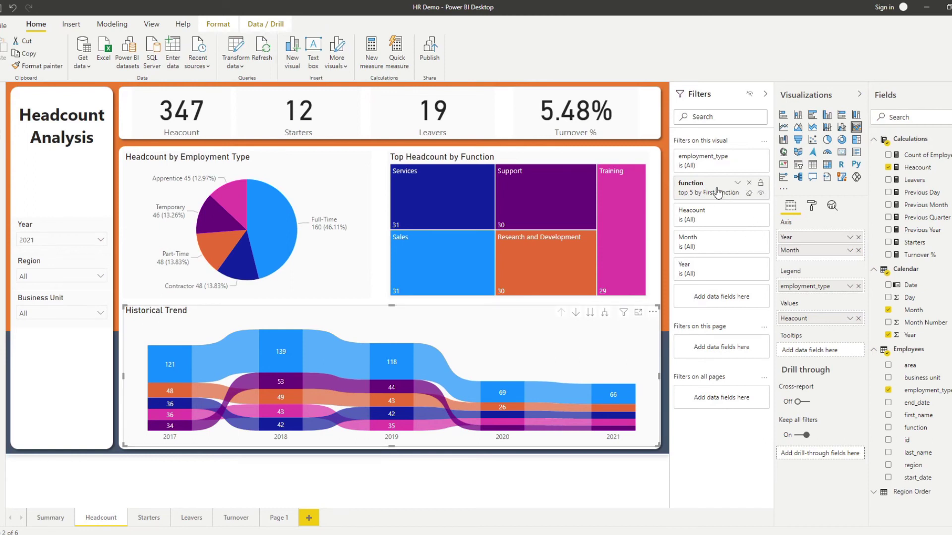
click(739, 183)
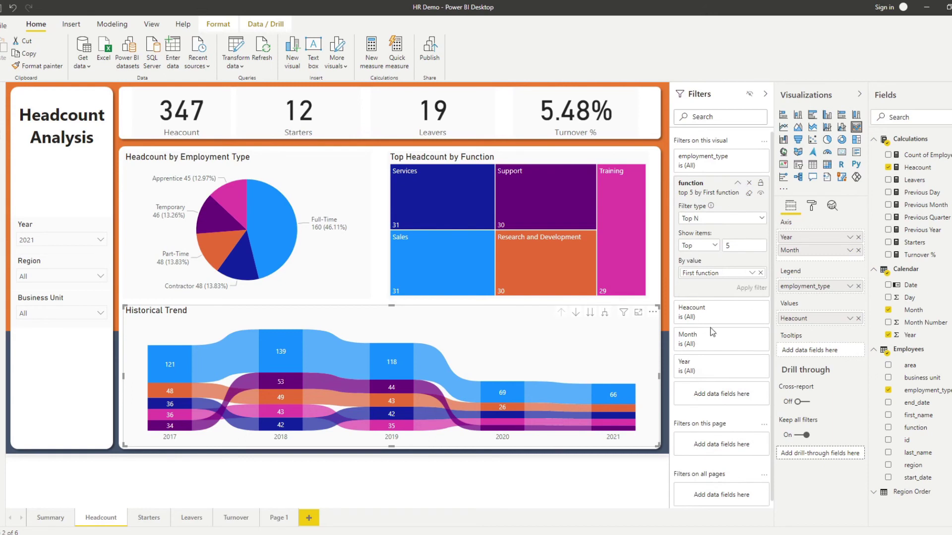
click(750, 194)
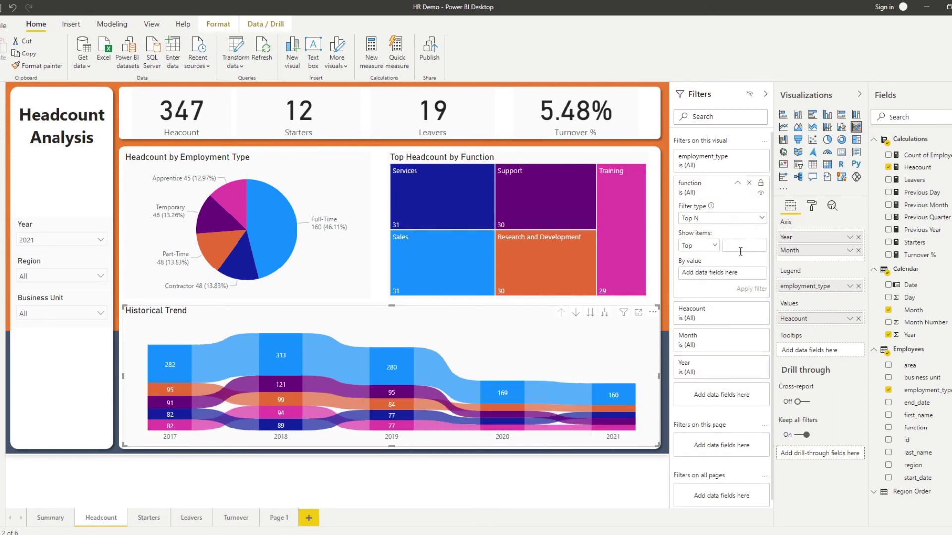
click(737, 182)
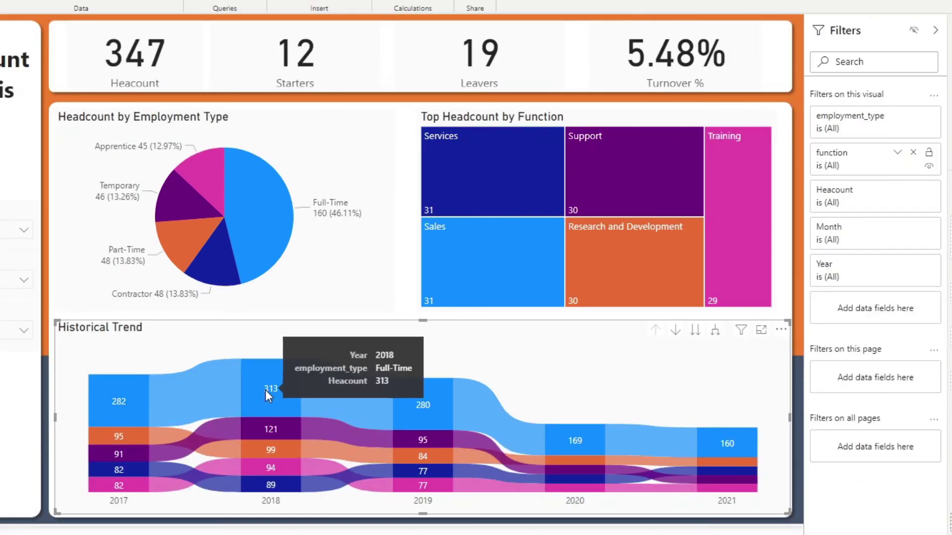
mouse_move(218, 387)
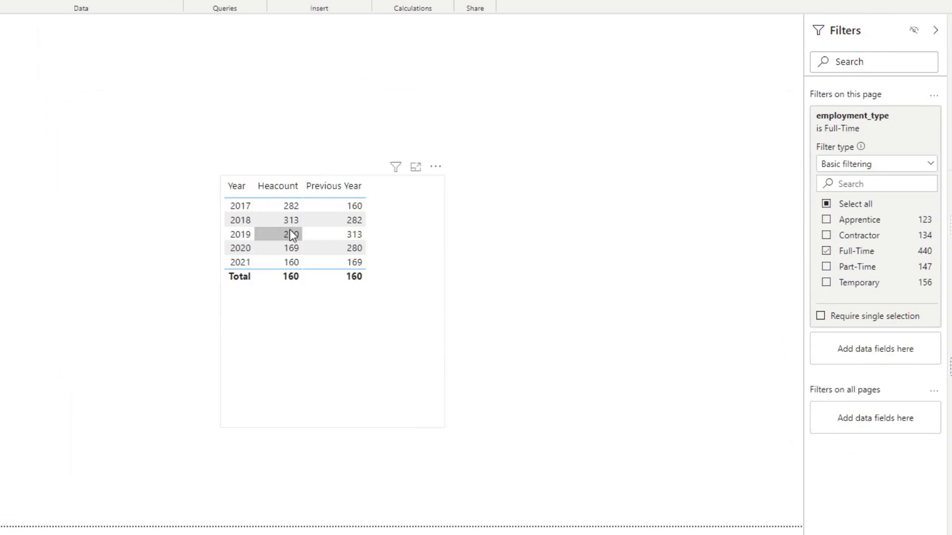
Create a new measure named % Change in the Calculations table
click(275, 219)
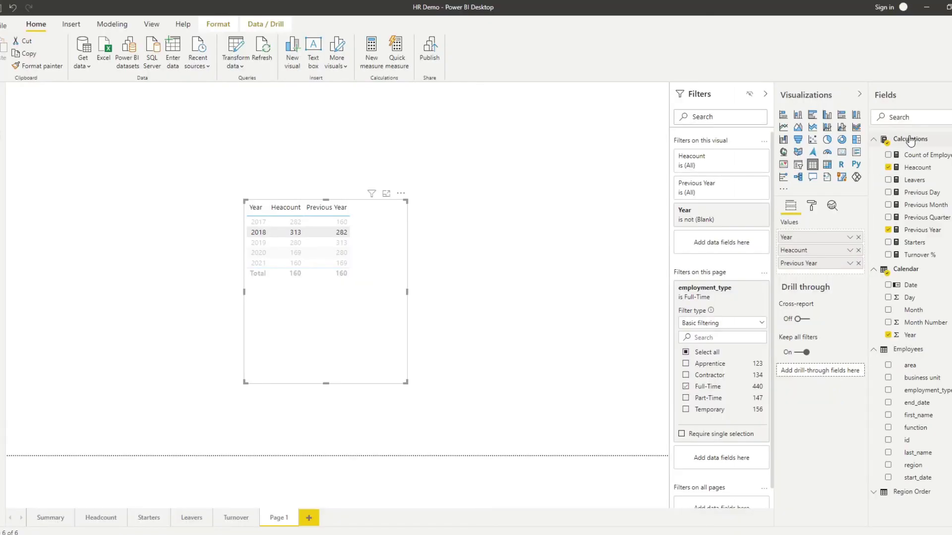
right_click(909, 139)
click(904, 153)
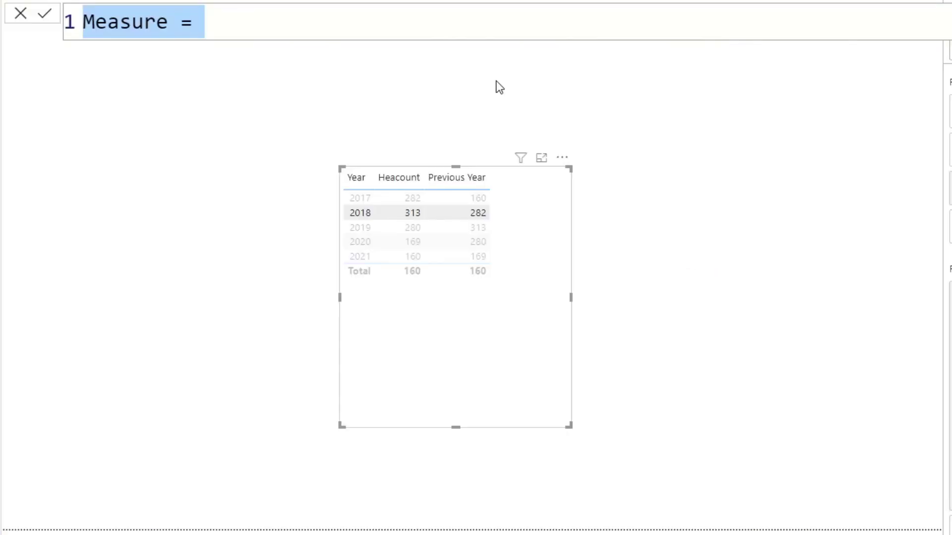
text(% )
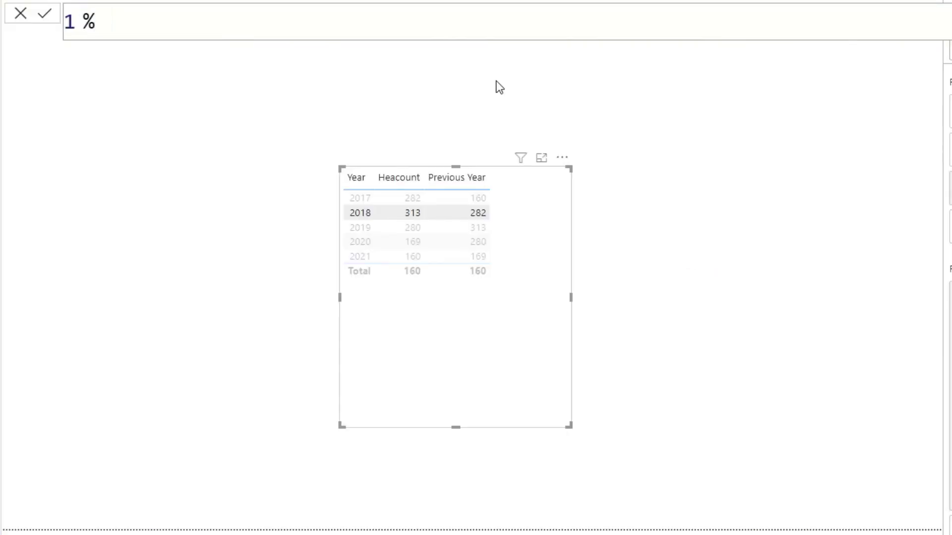
text(Change = )
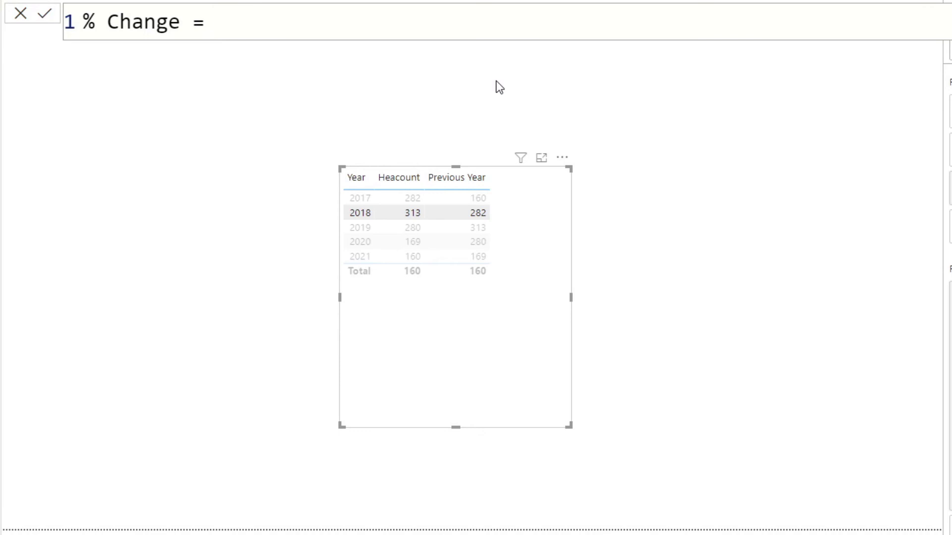
text(head)
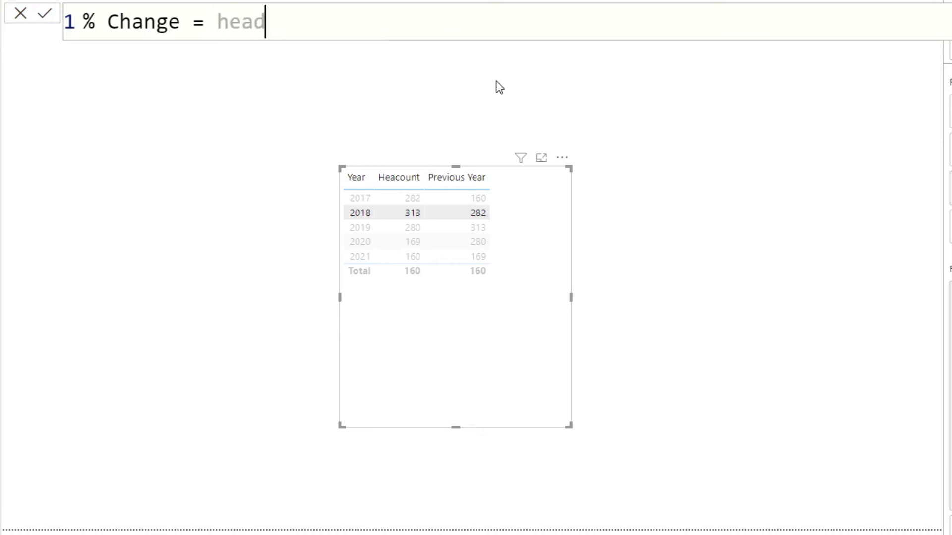
key(BackSpace)
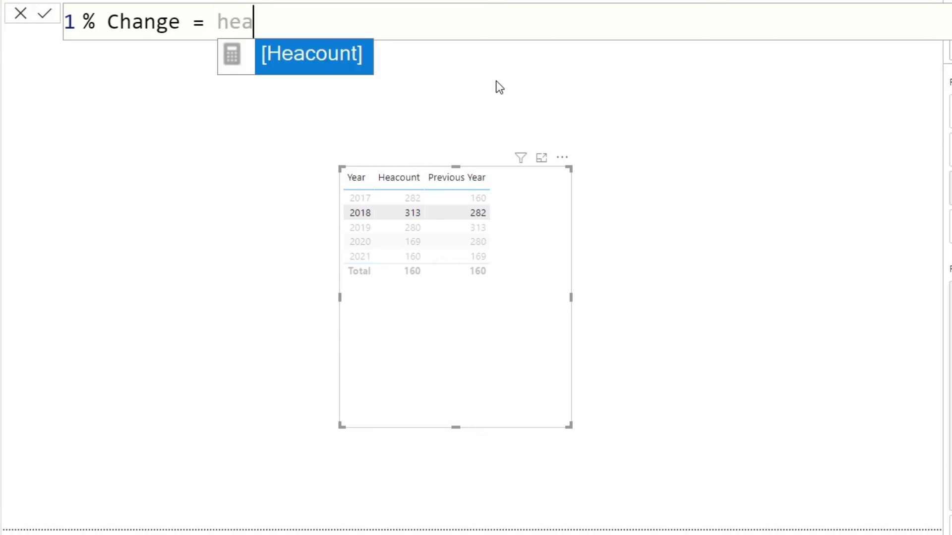
key(BackSpace)
key(BackSpace)
key(BackSpace)
Define % Change as DIVIDE([Previous Year], [Heacount]) and add it as a table column
text(DIVIDE( )
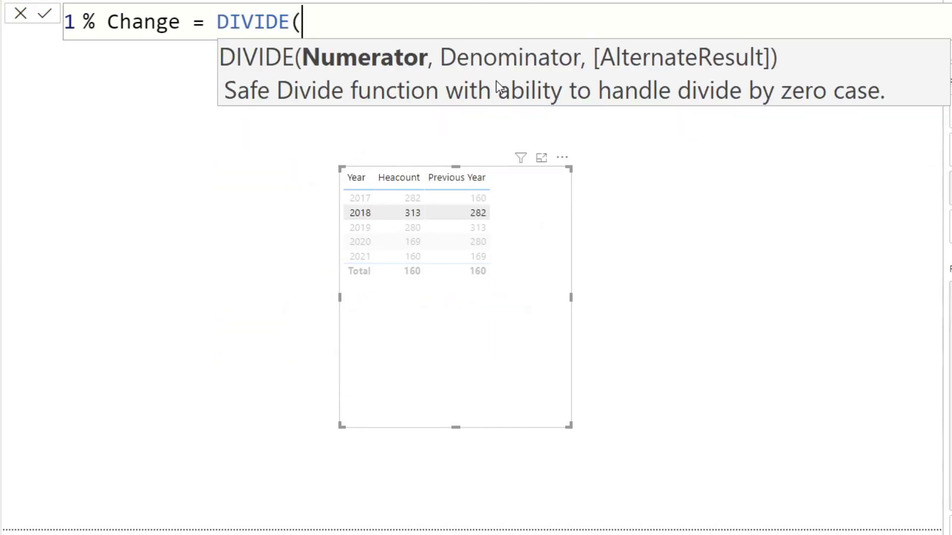
text())
key(Left)
key(Left)
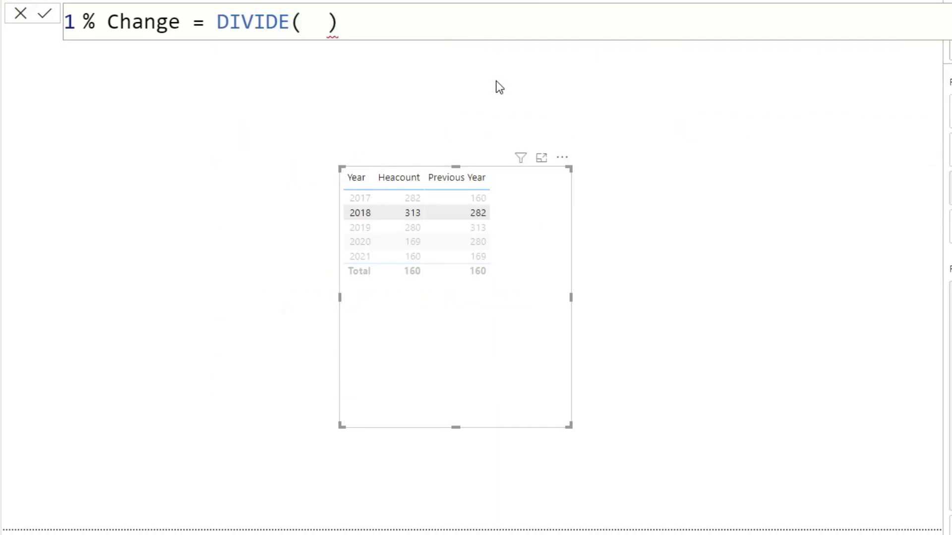
text(Pre)
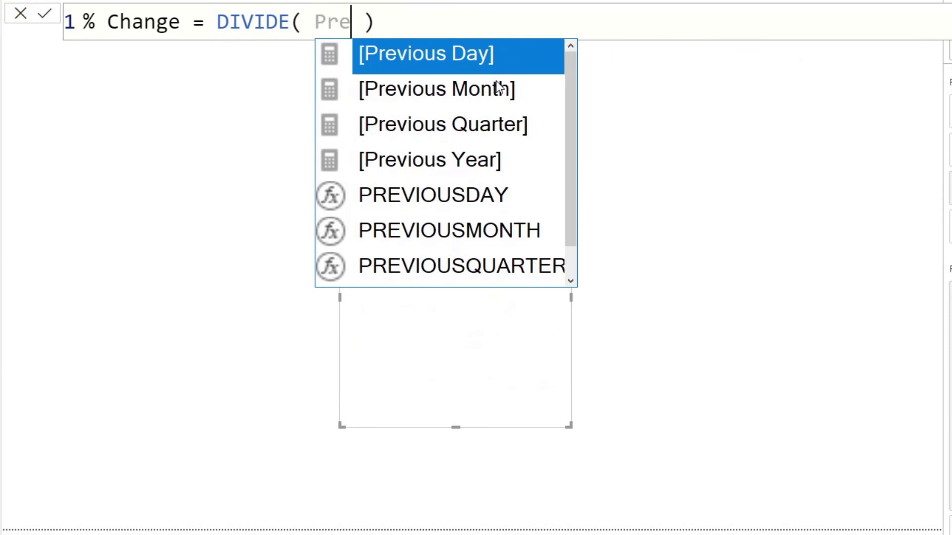
key(Down)
key(Down)
key(Down)
key(Down)
key(Up)
key(Down)
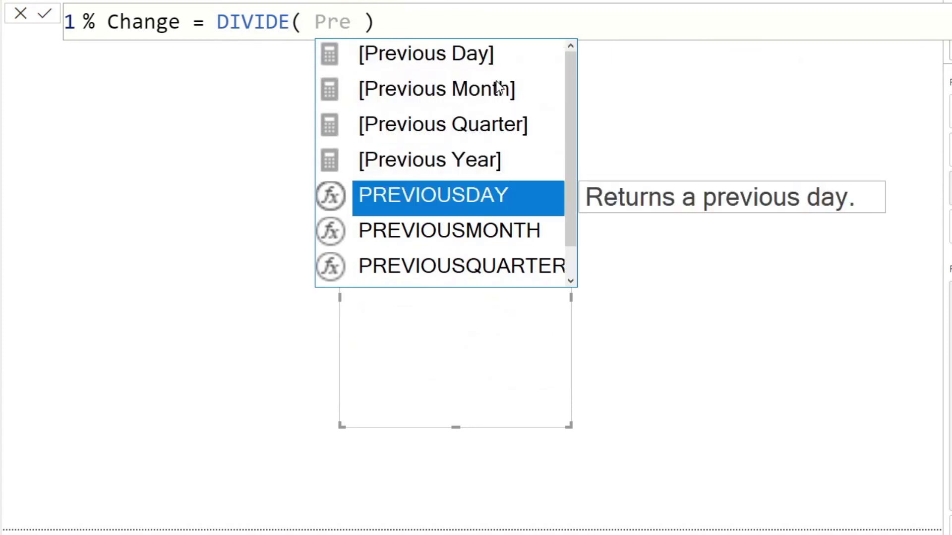
key(Up)
key(Tab)
text(, )
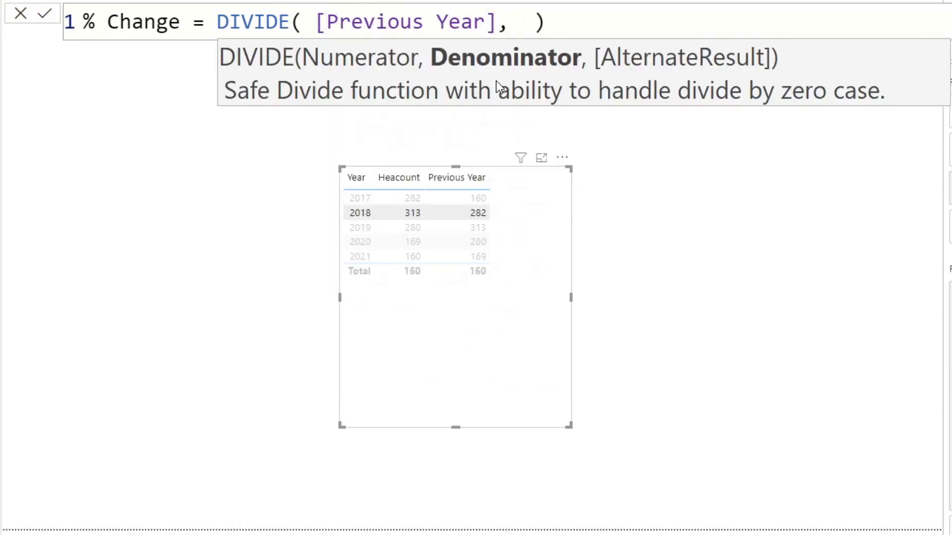
text(hea)
key(Tab)
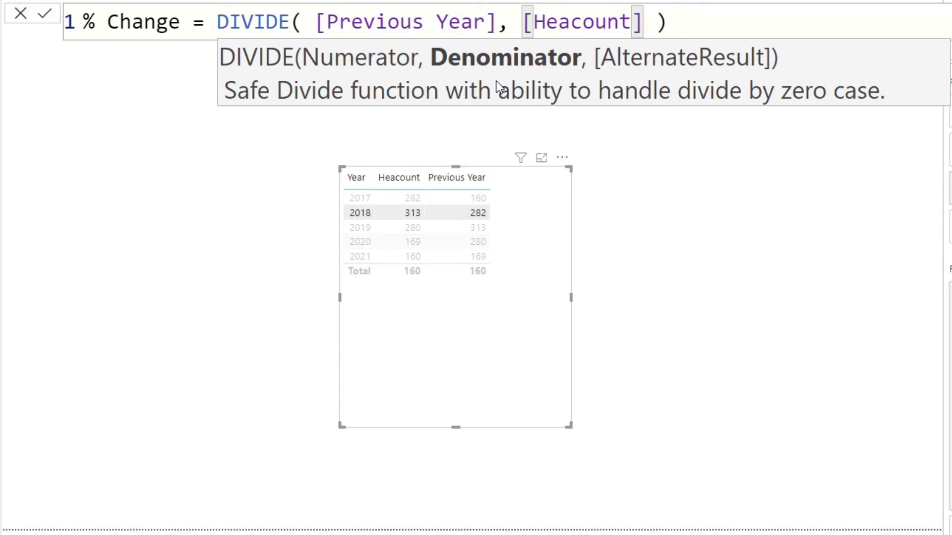
key(End)
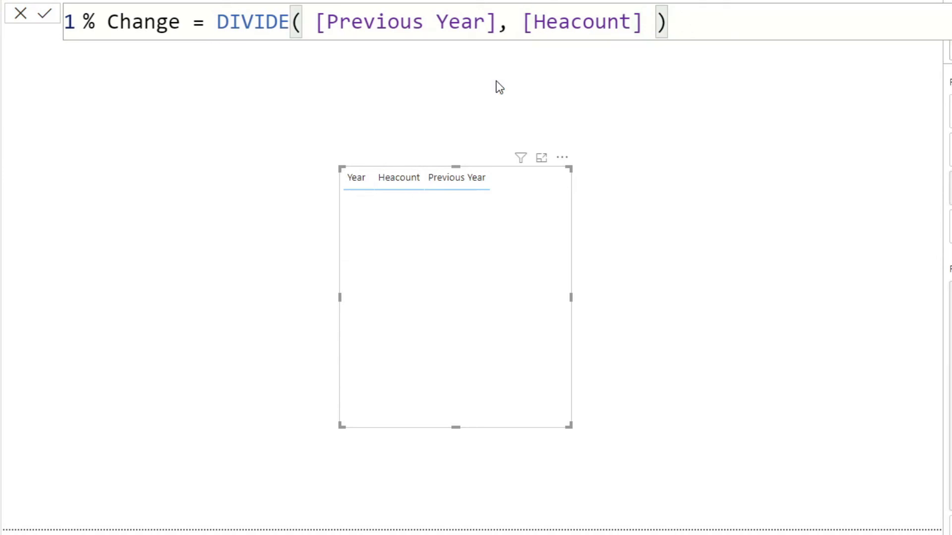
drag(947, 277, 494, 323)
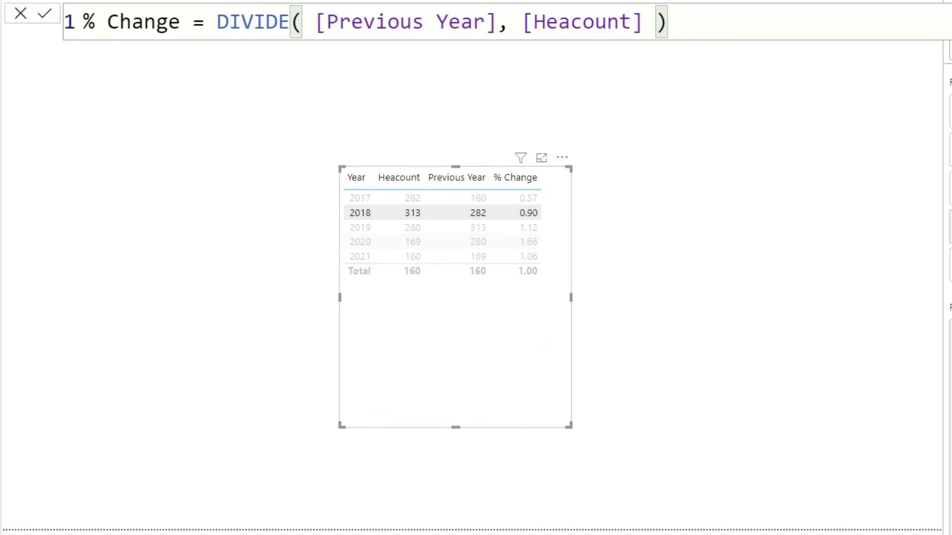
Change the formula to DIVIDE([Heacount], [Previous Year], 0)
drag(648, 31, 320, 32)
text(hea)
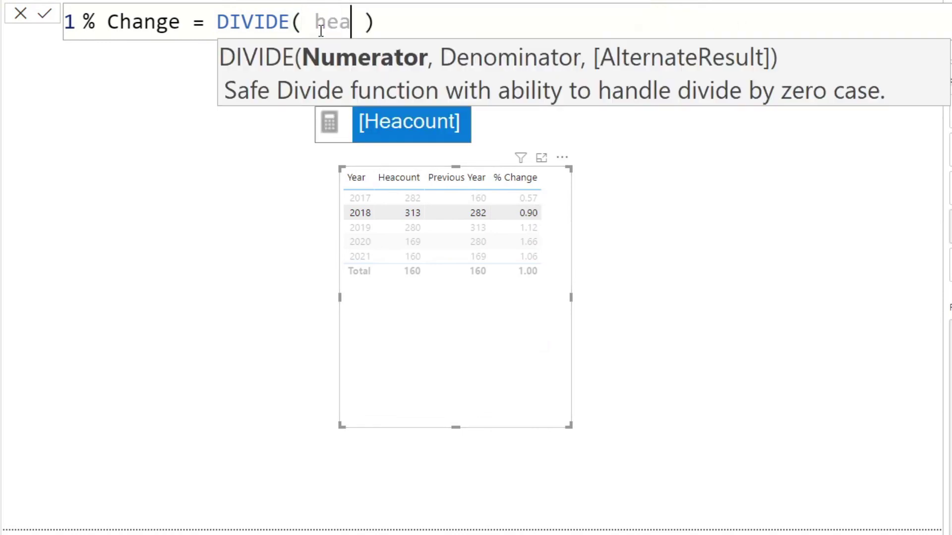
text(d)
key(BackSpace)
key(Tab)
text(.)
key(BackSpace)
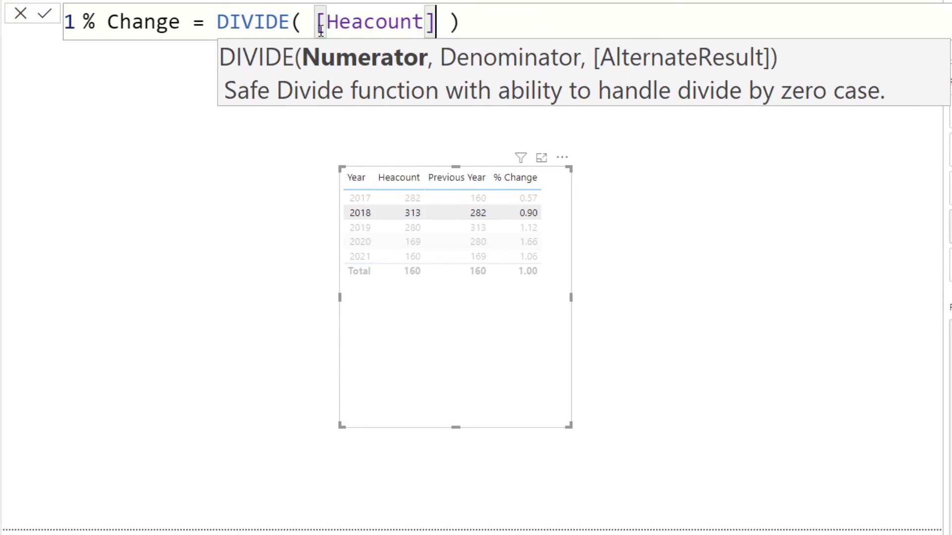
text(, )
text(previou)
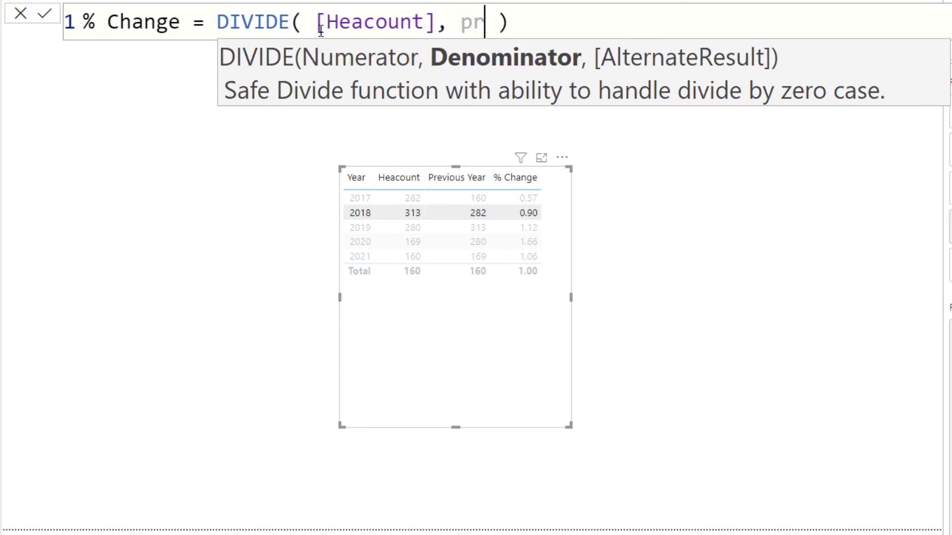
key(Down)
key(Down)
key(Down)
key(Tab)
text(, )
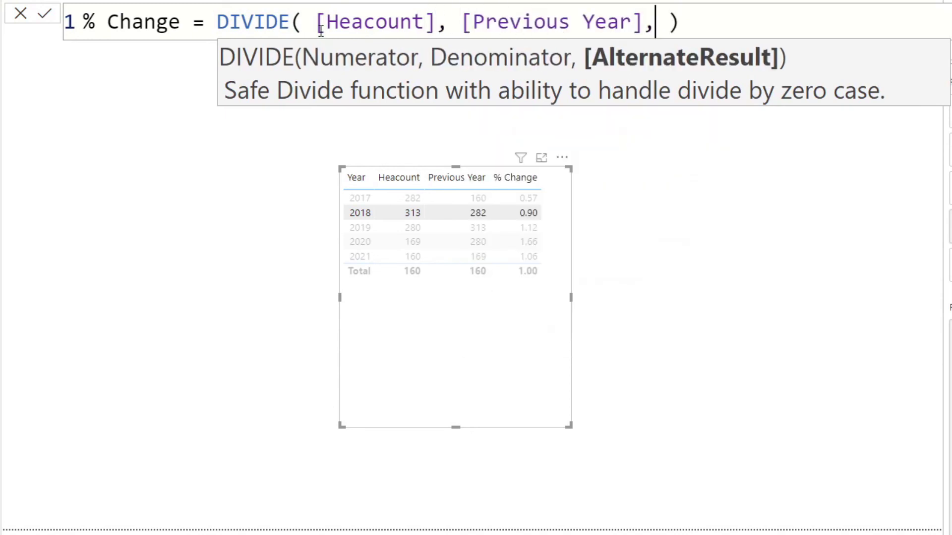
text(0)
key(Return)
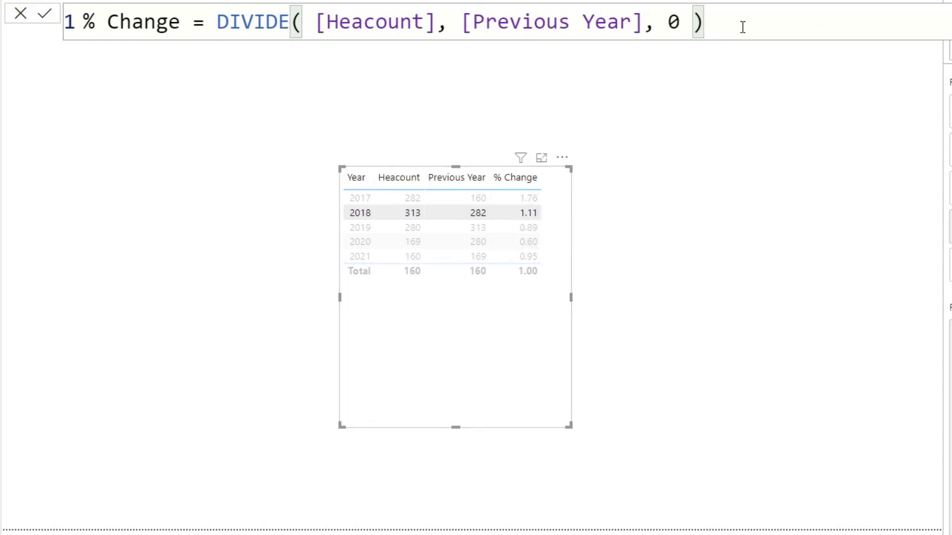
Append - 1 to the % Change formula and clear the table's row selection
text(- 1)
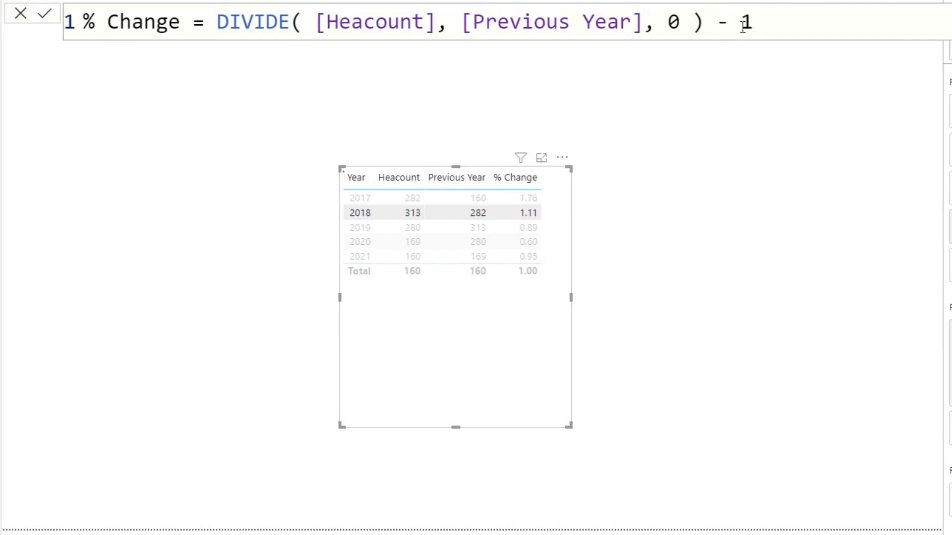
key(Return)
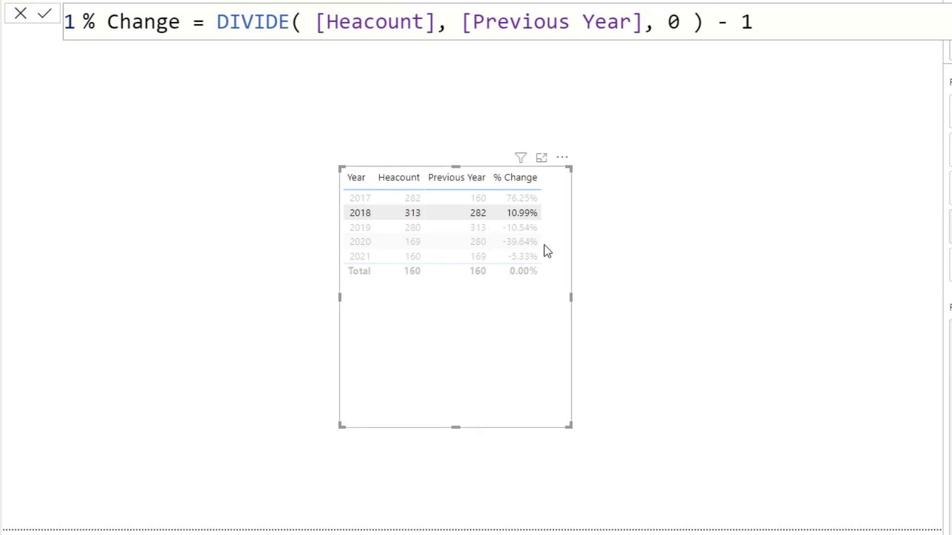
click(523, 214)
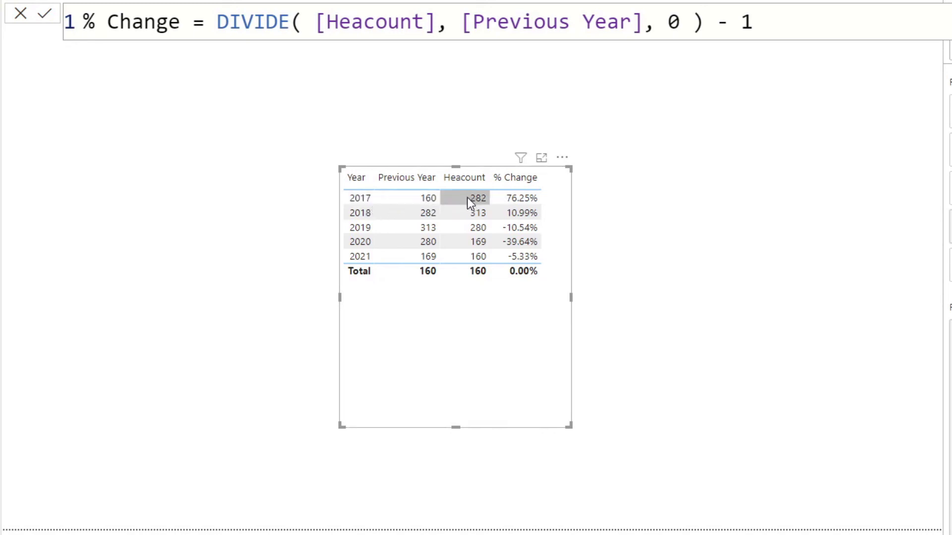
Highlight the 2017, 2018 and 2019 rows to check each year's % Change
click(367, 199)
click(362, 213)
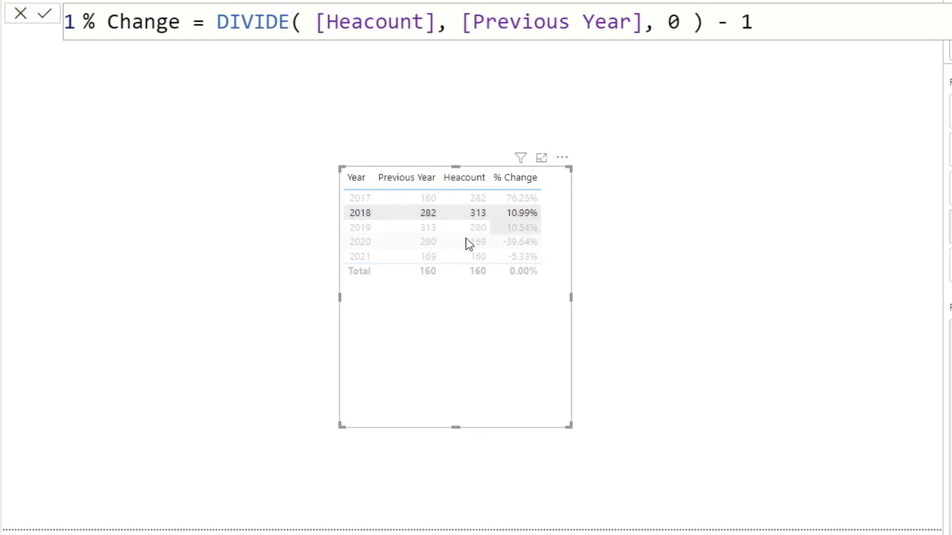
click(359, 229)
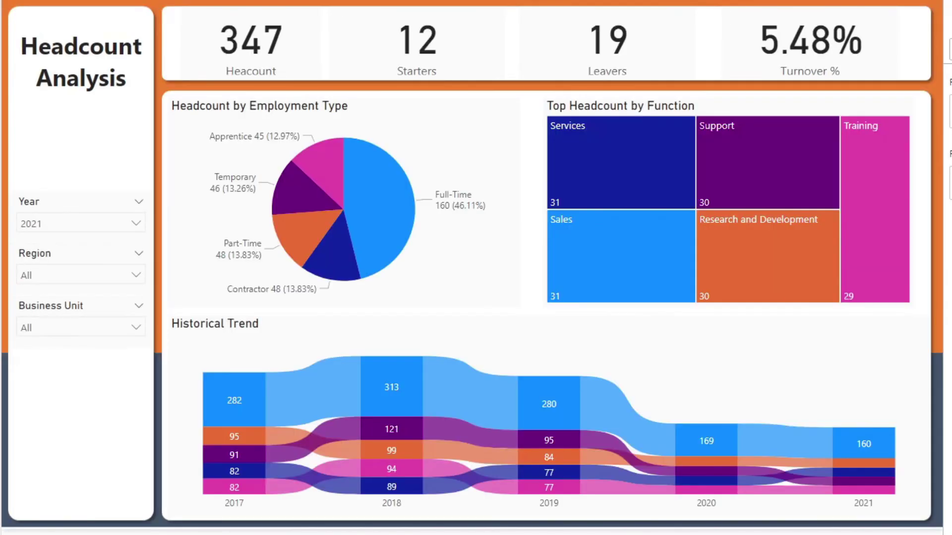
Check the Historical Trend's 2018–2019 Full-Time change: -33 (-10.54%)
mouse_move(471, 394)
mouse_move(459, 382)
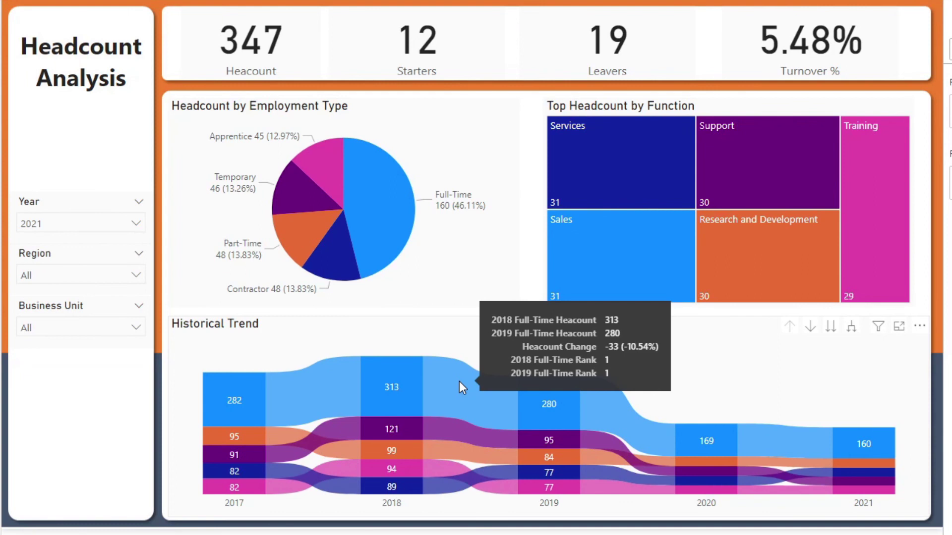